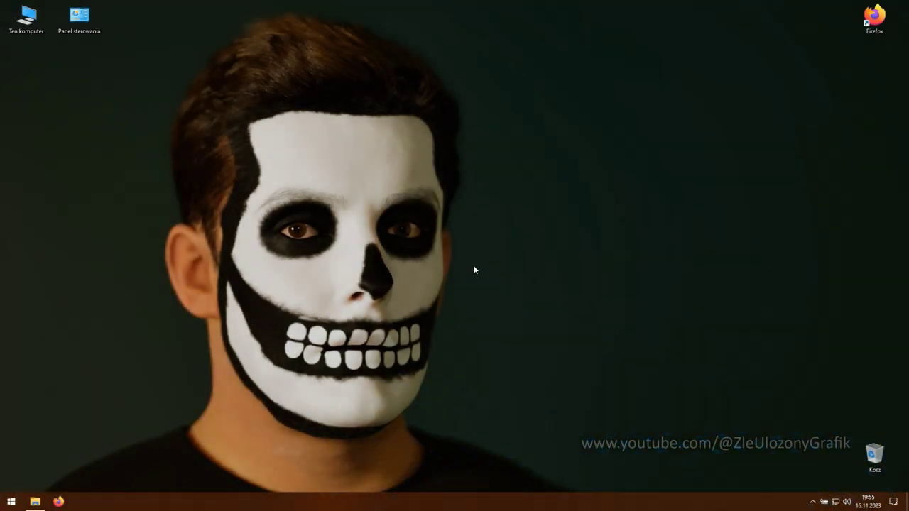
Launch Firefox and load the Unreal Engine homepage, unrealengine.com
{"action": "double_click", "coordinate": [894, 19]}
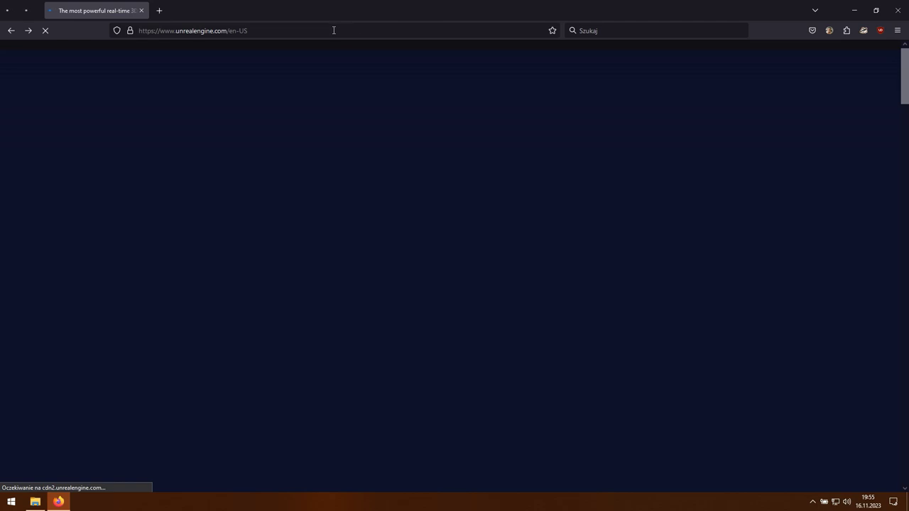
{"action": "left_click", "coordinate": [330, 29]}
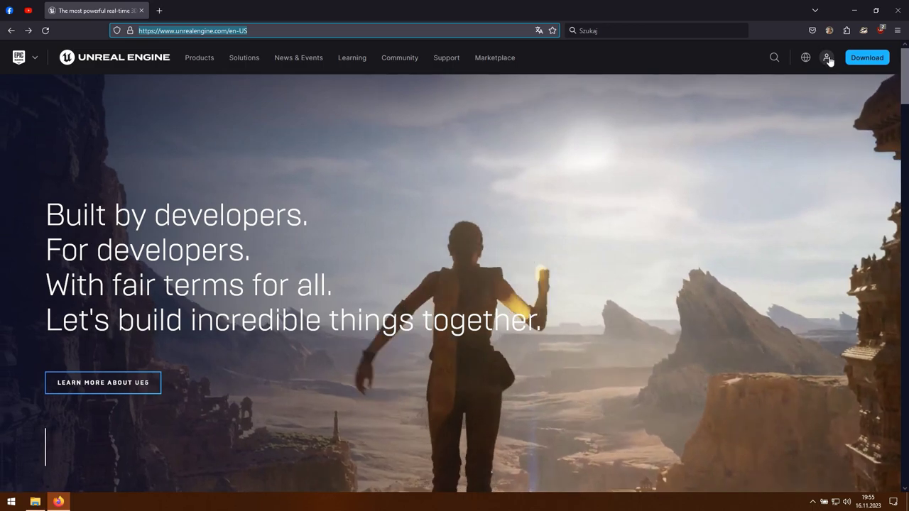
Begin Epic Games sign-up and continue with the account e-mail address
{"action": "left_click", "coordinate": [826, 58]}
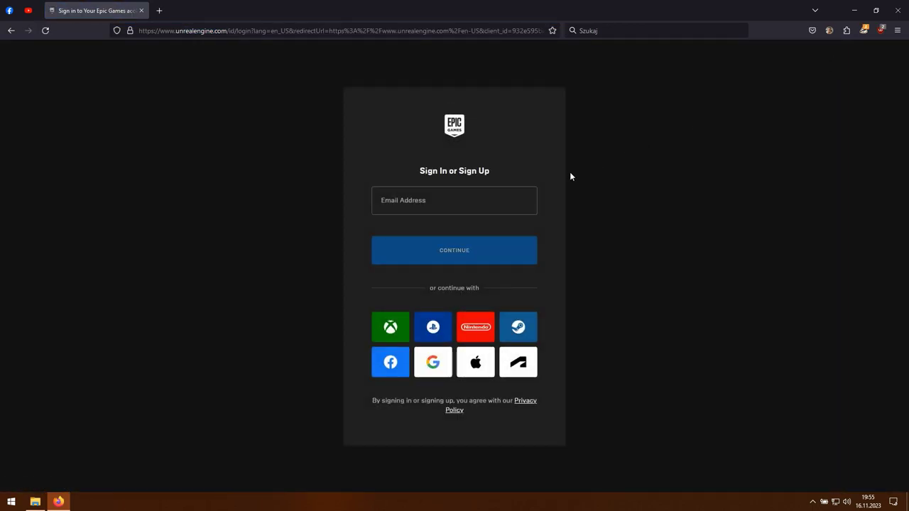
{"action": "left_click", "coordinate": [397, 208]}
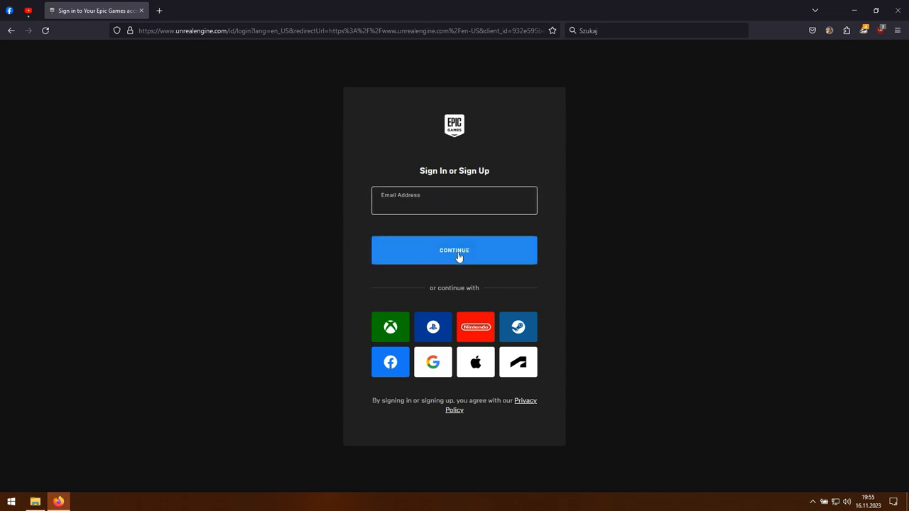
{"action": "left_click", "coordinate": [483, 253]}
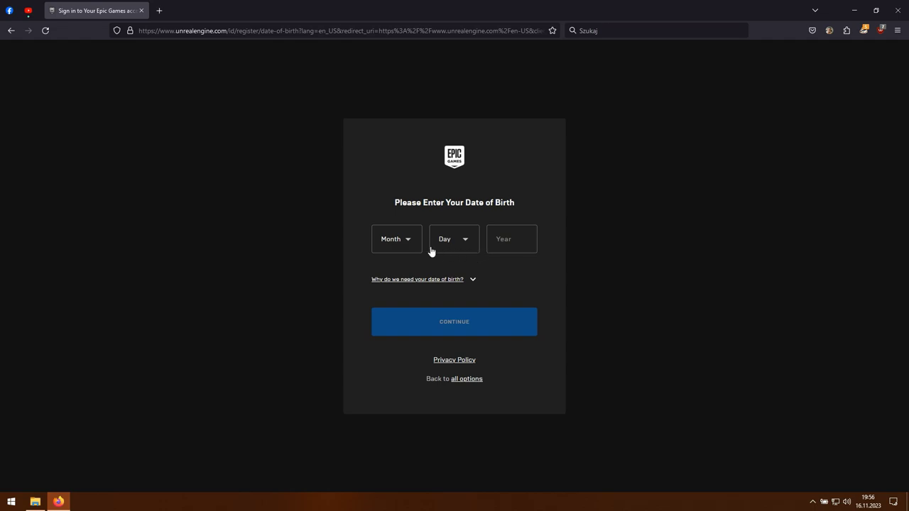
Enter the date of birth as month Jan, day 2 plus the birth year, and submit
{"action": "left_click", "coordinate": [410, 245]}
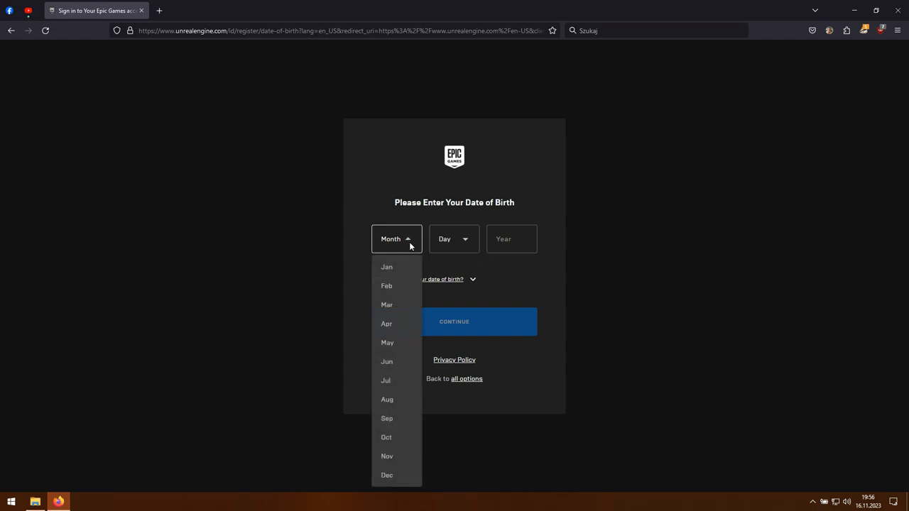
{"action": "left_click", "coordinate": [414, 268]}
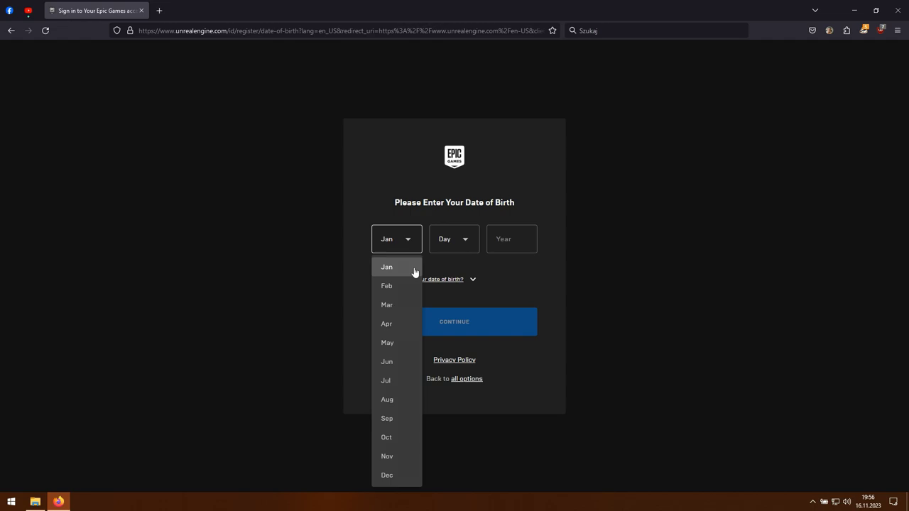
{"action": "left_click", "coordinate": [467, 244]}
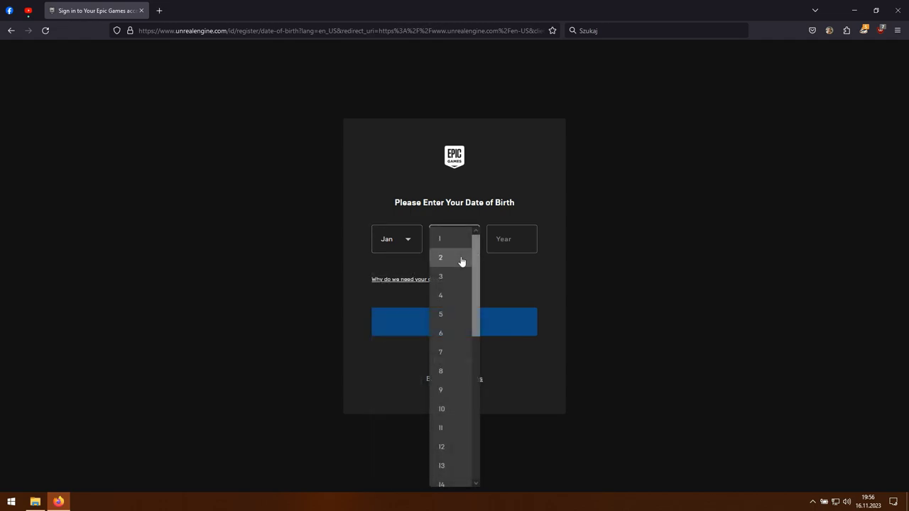
{"action": "left_click", "coordinate": [461, 260]}
{"action": "left_click", "coordinate": [496, 253]}
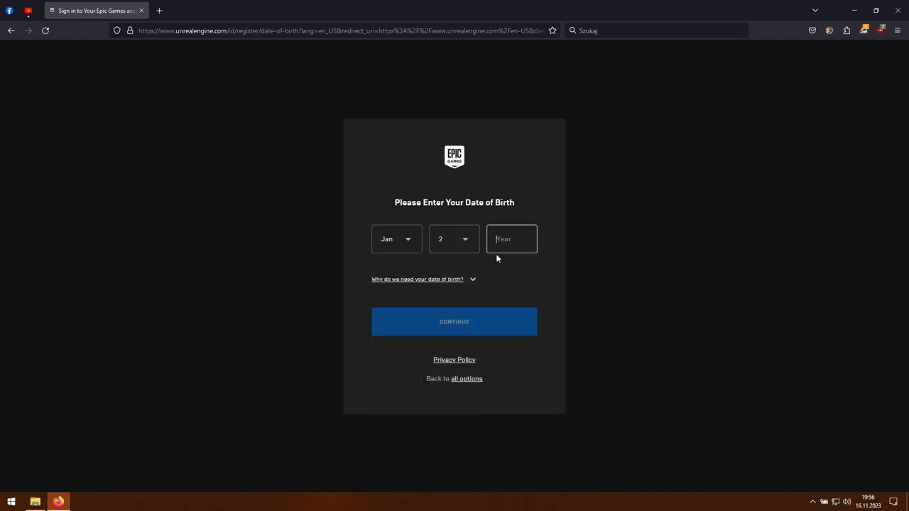
{"action": "type", "text": "1"}
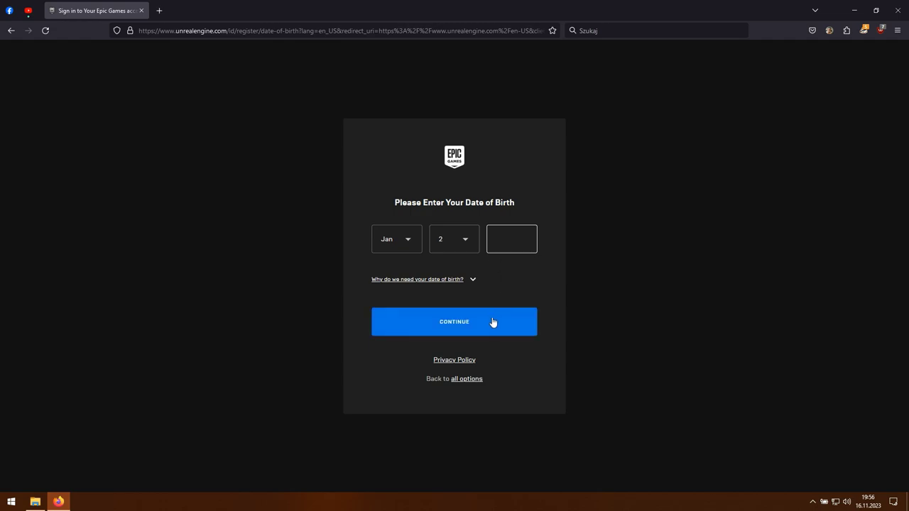
{"action": "left_click", "coordinate": [421, 328]}
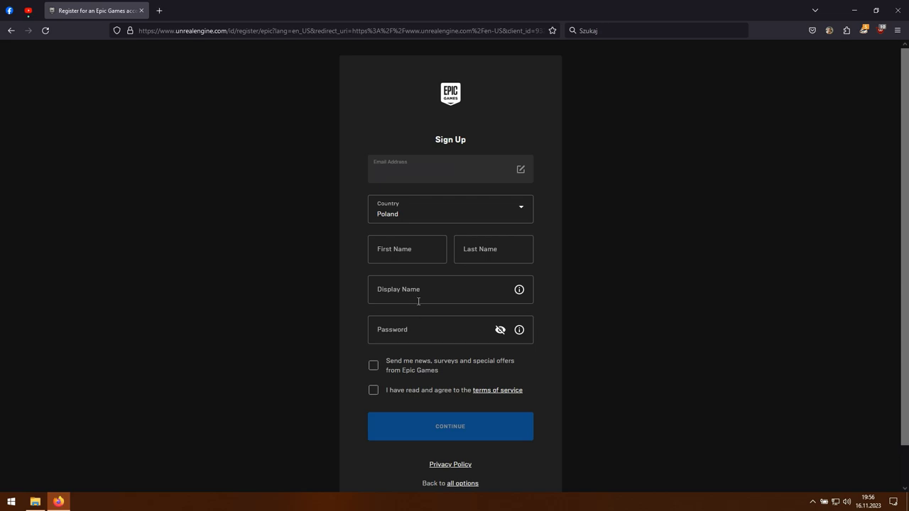
Fill in first, last and display names and password, accept the terms, and enter the emailed code
{"action": "left_click", "coordinate": [421, 247]}
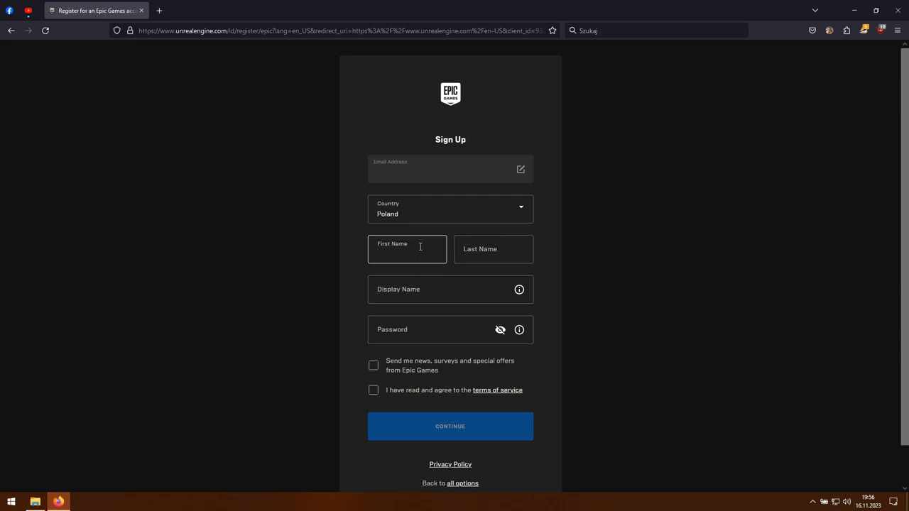
{"action": "key", "text": "Tab"}
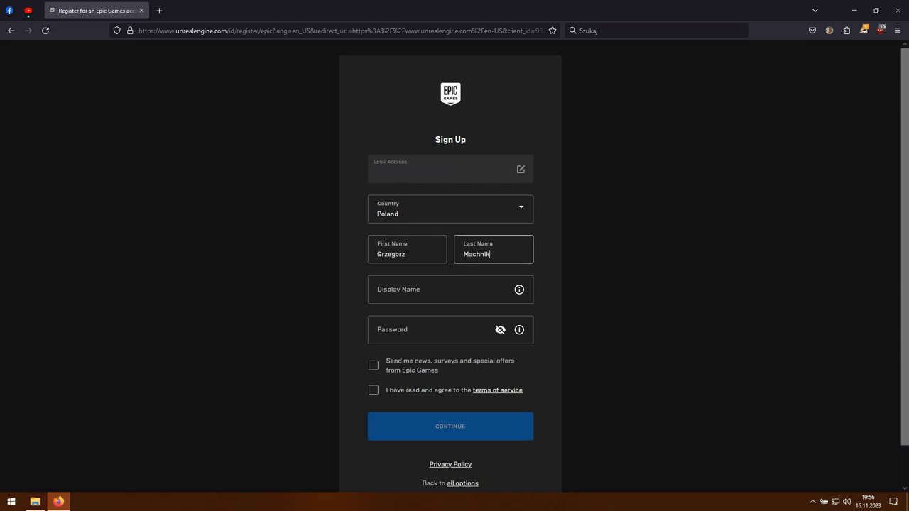
{"action": "key", "text": "Tab"}
{"action": "left_click", "coordinate": [373, 391]}
{"action": "key", "text": "Tab"}
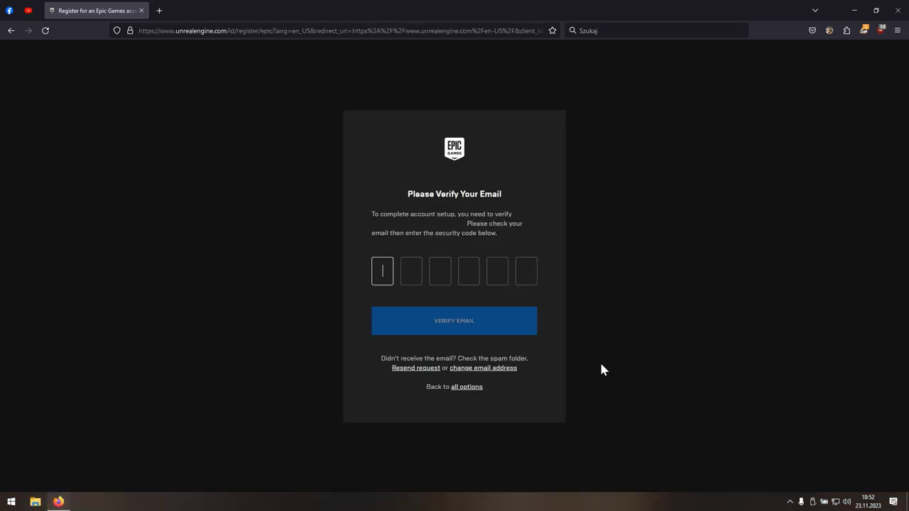
{"action": "key", "text": "ctrl+v"}
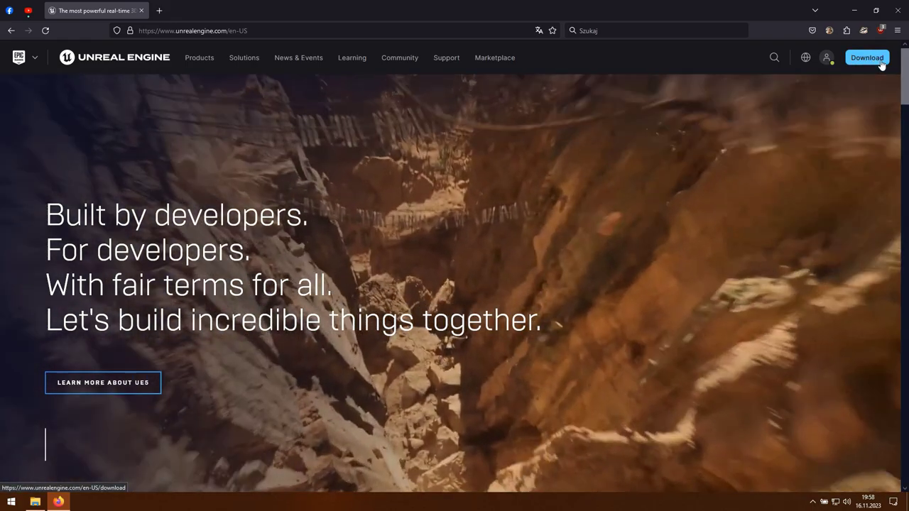
Save EpicInstaller-15.17.1-games.msi to the desktop from the download page and close Firefox
{"action": "left_click", "coordinate": [880, 64]}
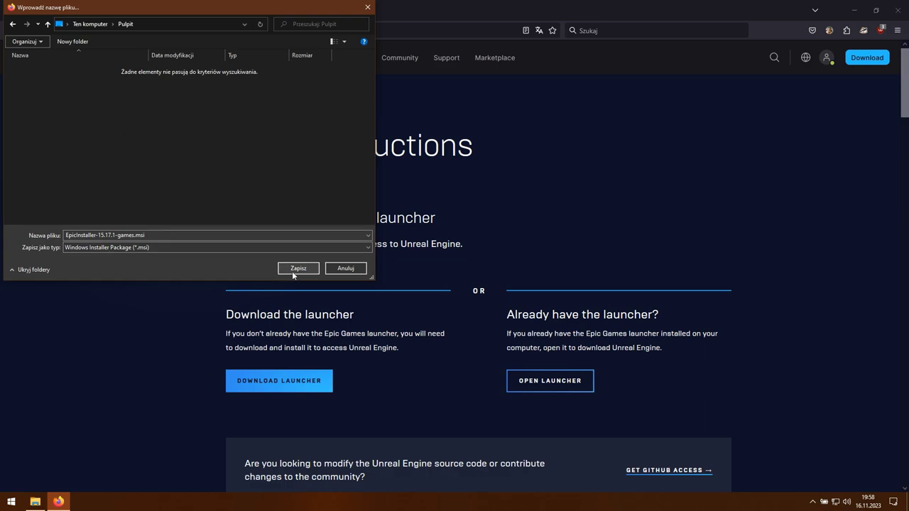
{"action": "left_click", "coordinate": [313, 272]}
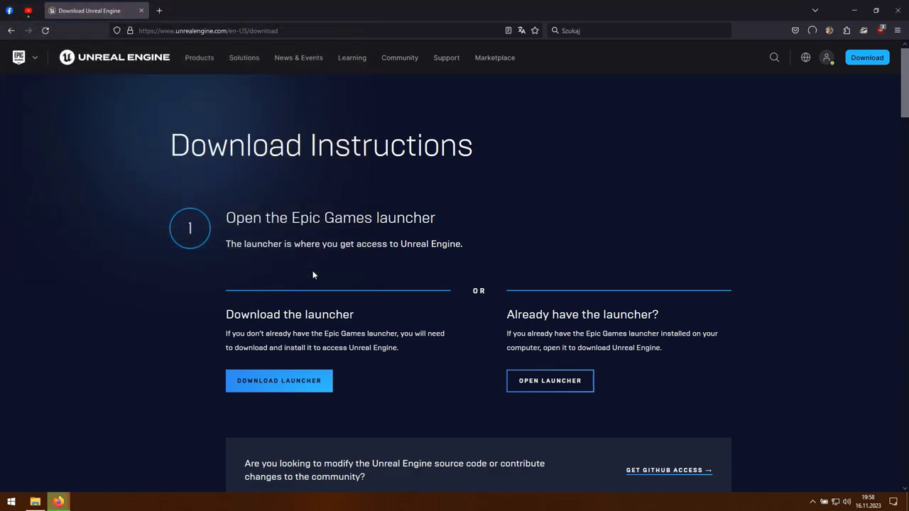
{"action": "left_click", "coordinate": [899, 14]}
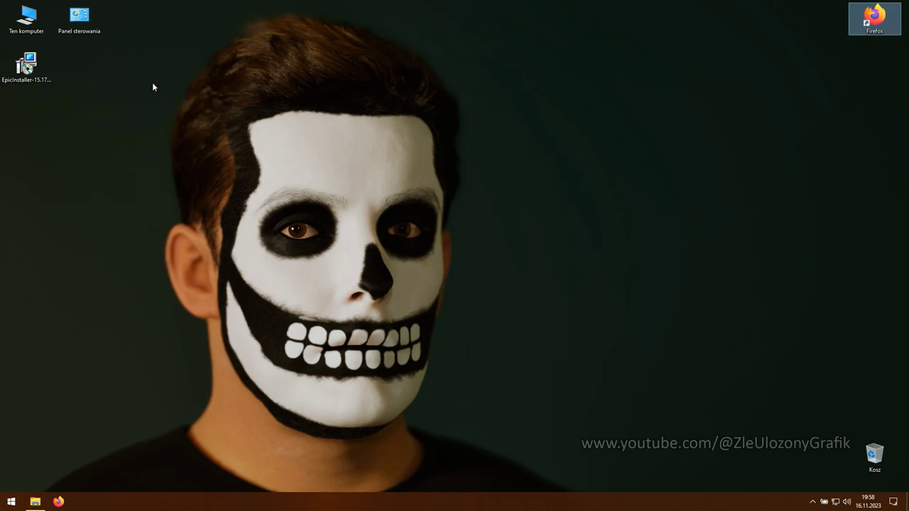
Run the desktop EpicInstaller and install the launcher into C:\Program Files (x86)\Epic Games
{"action": "double_click", "coordinate": [37, 67]}
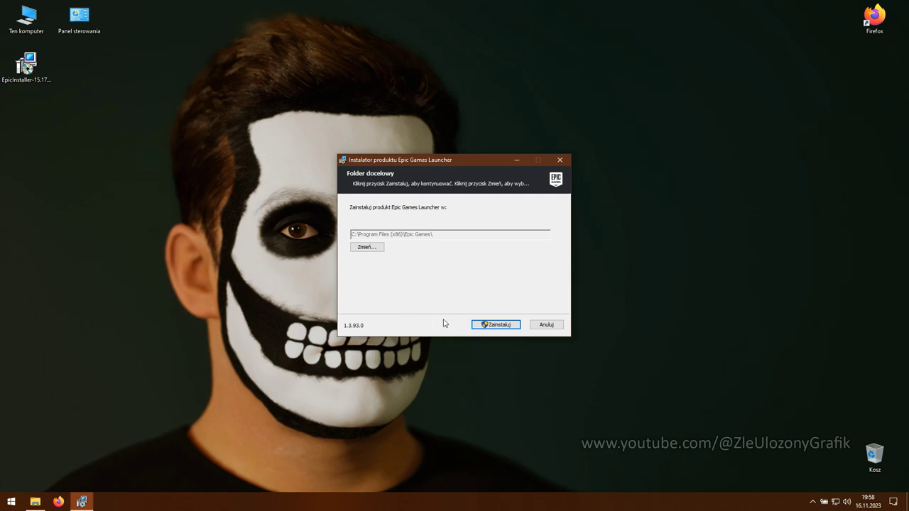
{"action": "left_click", "coordinate": [513, 328]}
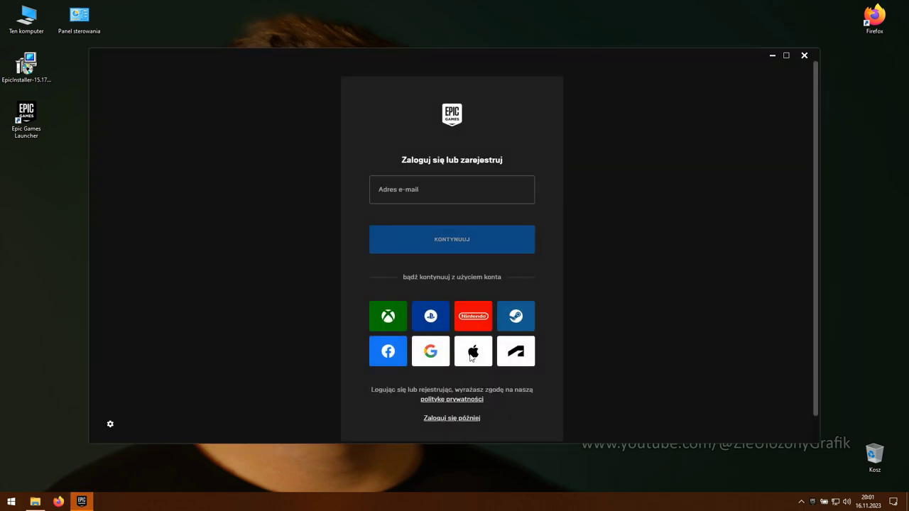
Log into the launcher with the account e-mail and password, passing the security-code check
{"action": "left_click", "coordinate": [441, 196]}
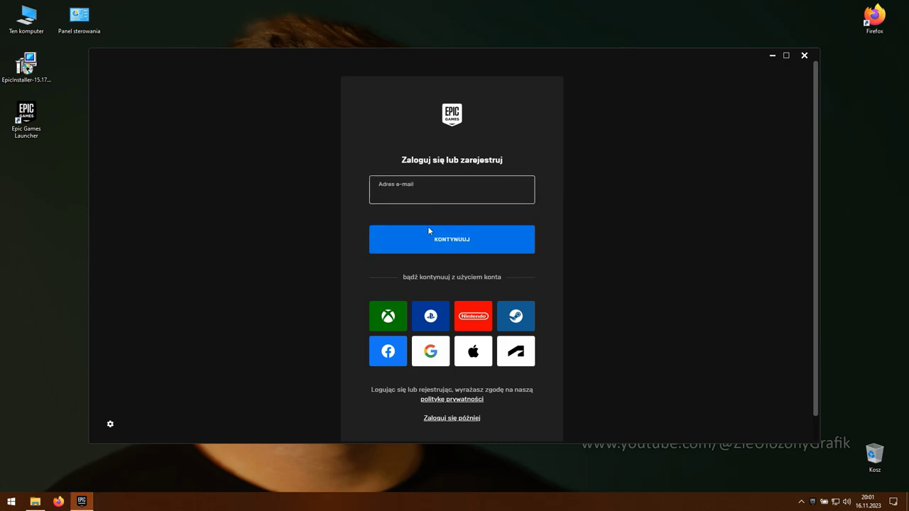
{"action": "left_click", "coordinate": [476, 248]}
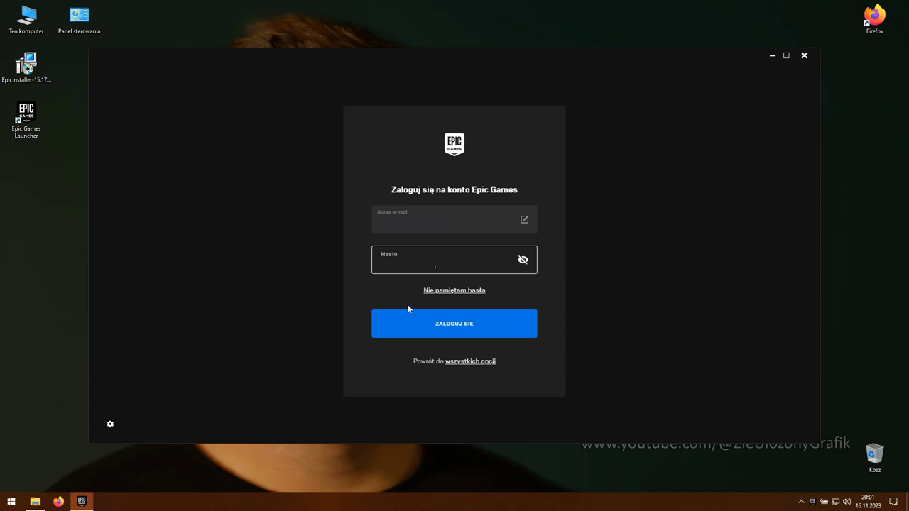
{"action": "left_click", "coordinate": [481, 331]}
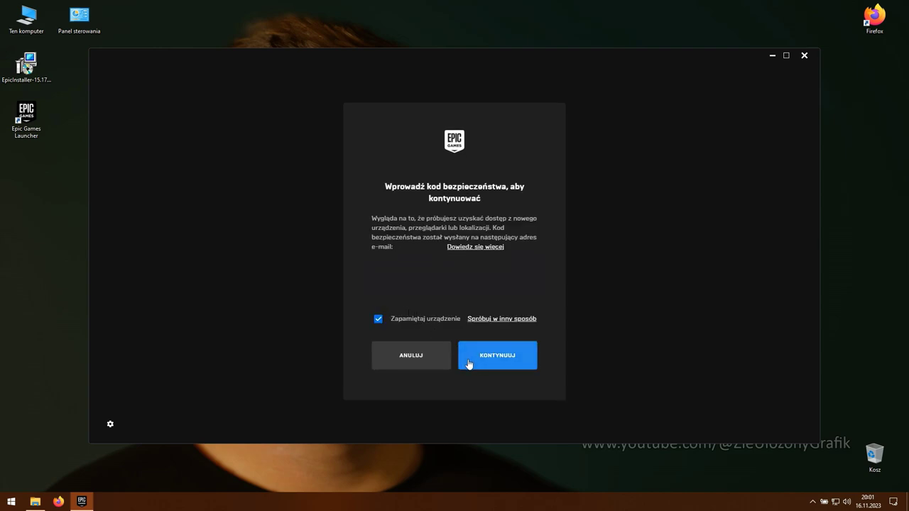
{"action": "left_click", "coordinate": [521, 365]}
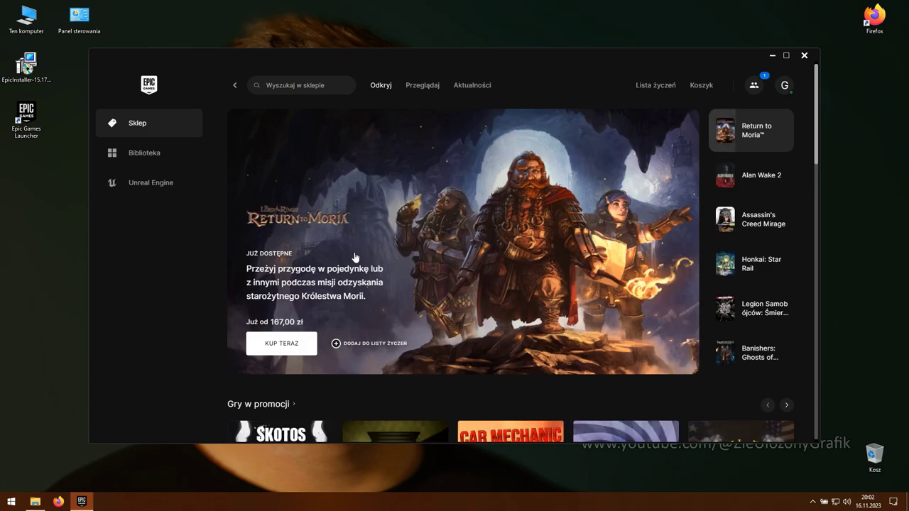
Add engine version 5.3.2 under the Unreal Engine library and start its installation
{"action": "left_click", "coordinate": [174, 193]}
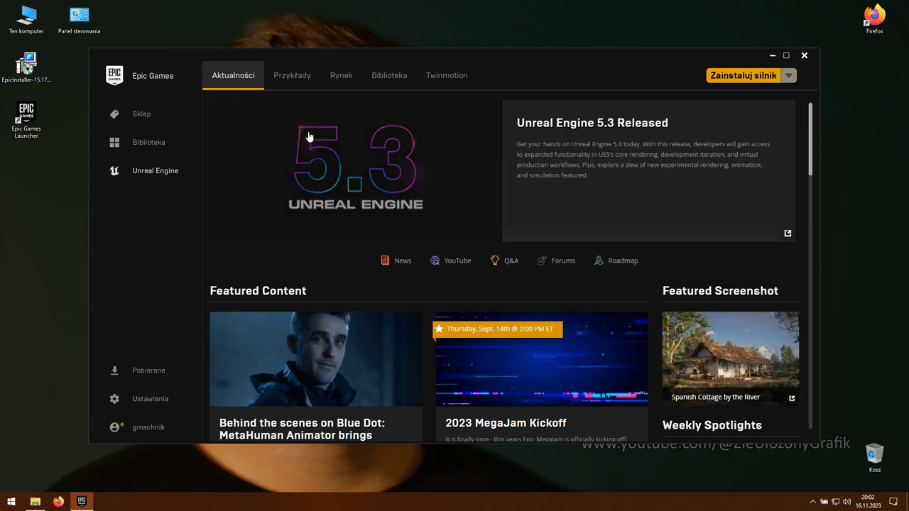
{"action": "left_click", "coordinate": [405, 87]}
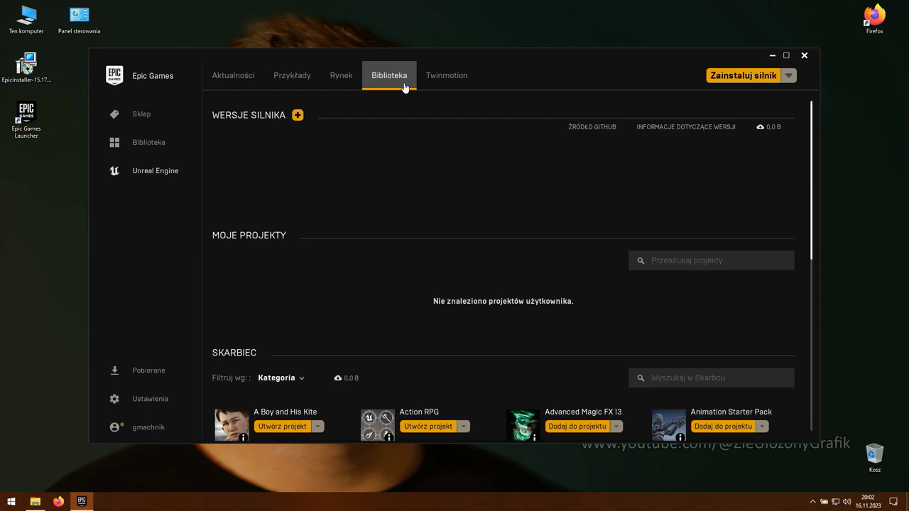
{"action": "left_click", "coordinate": [297, 116]}
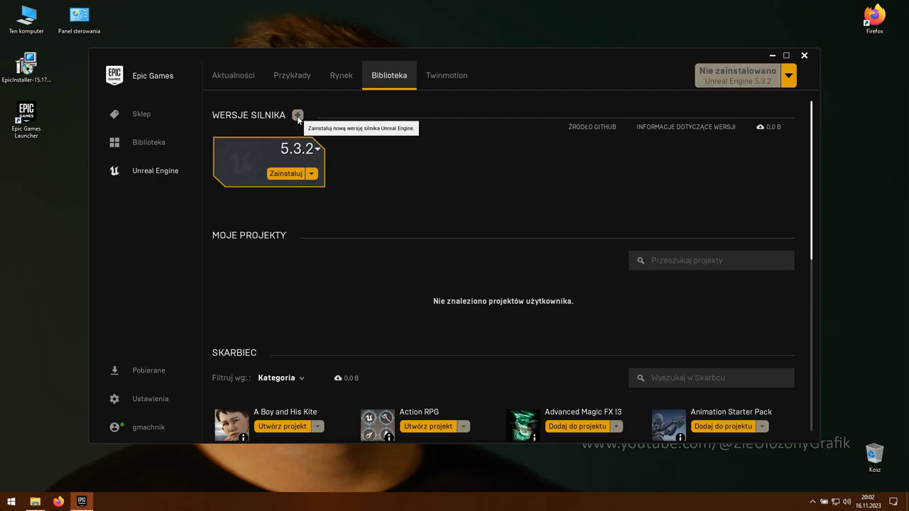
{"action": "left_click", "coordinate": [318, 150]}
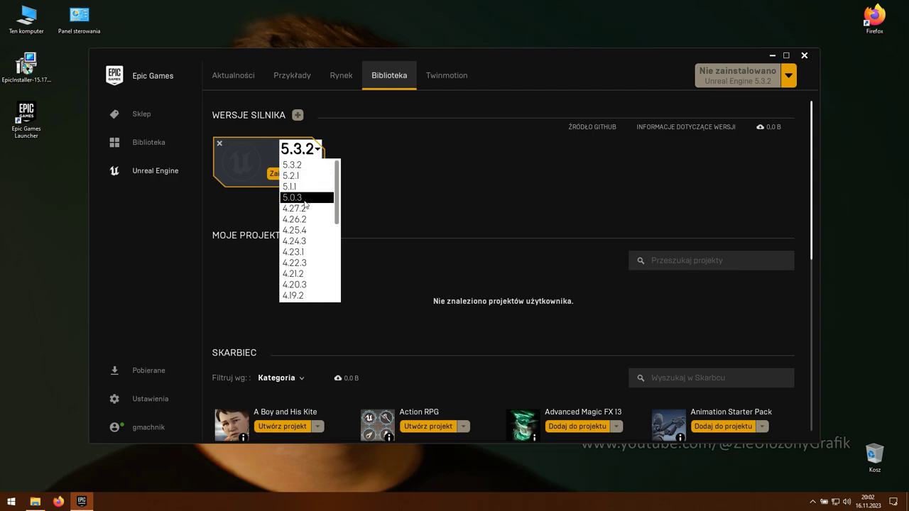
{"action": "left_click", "coordinate": [353, 185]}
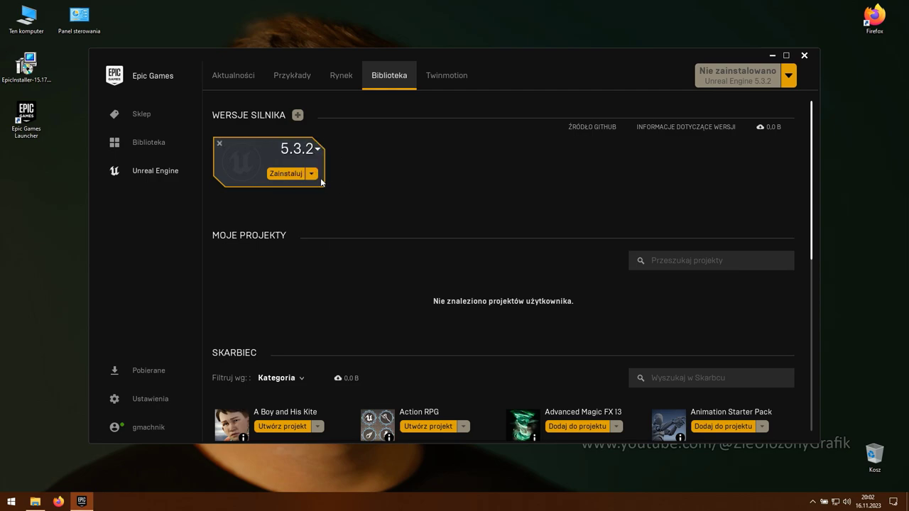
{"action": "left_click", "coordinate": [287, 177]}
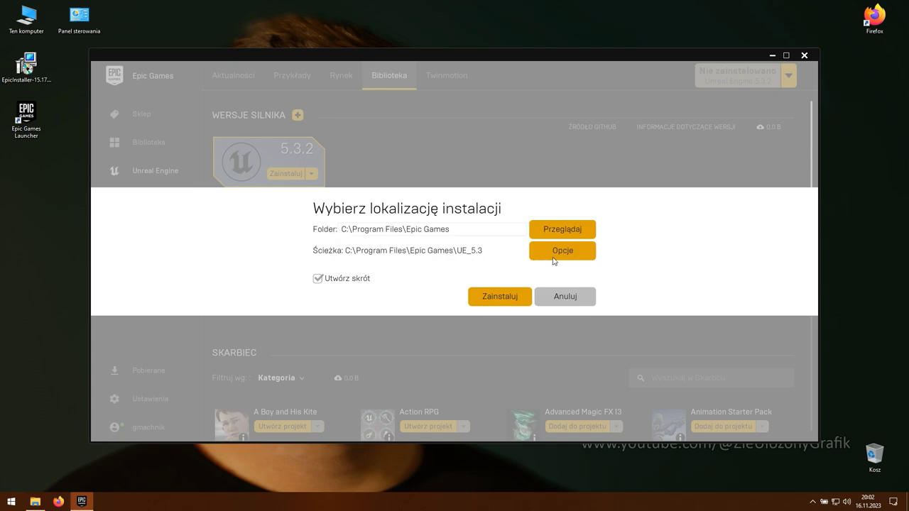
Apply the default components and platforms and install 5.3.2 into C:\Program Files\Epic Games
{"action": "left_click", "coordinate": [580, 258]}
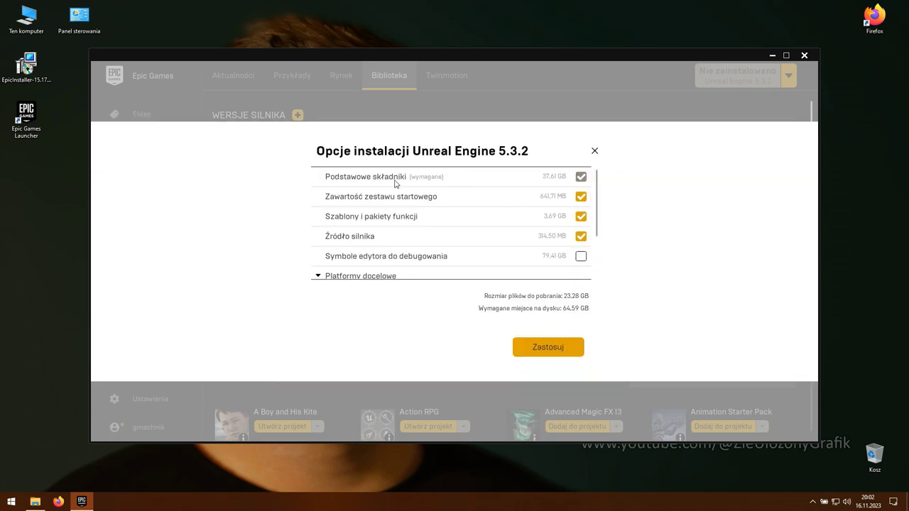
{"action": "mouse_move", "coordinate": [394, 183]}
{"action": "scroll", "coordinate": [597, 237], "scroll_direction": "down", "scroll_amount": 1}
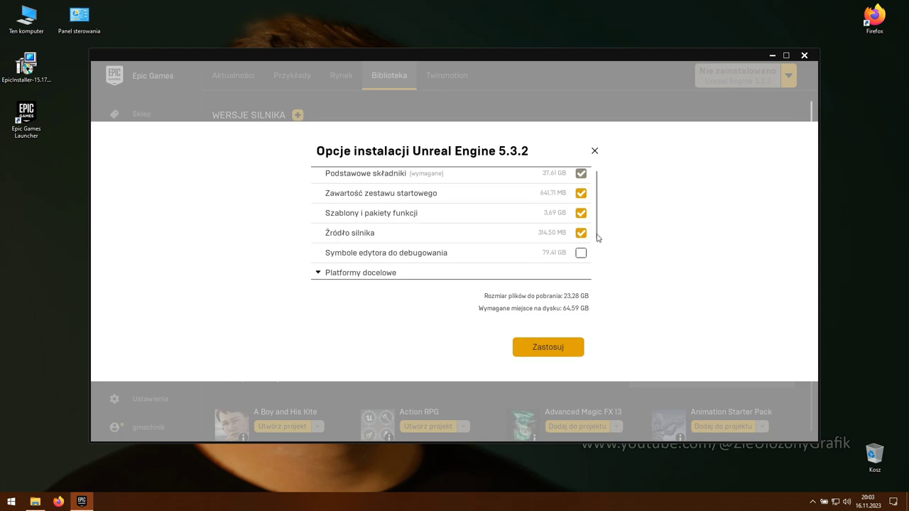
{"action": "left_click_drag", "start_coordinate": [597, 237], "coordinate": [598, 277]}
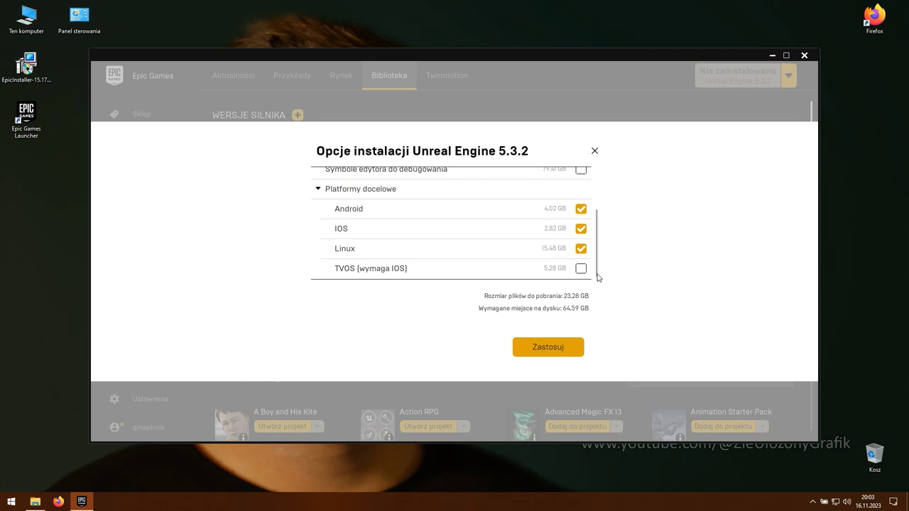
{"action": "left_click", "coordinate": [572, 352]}
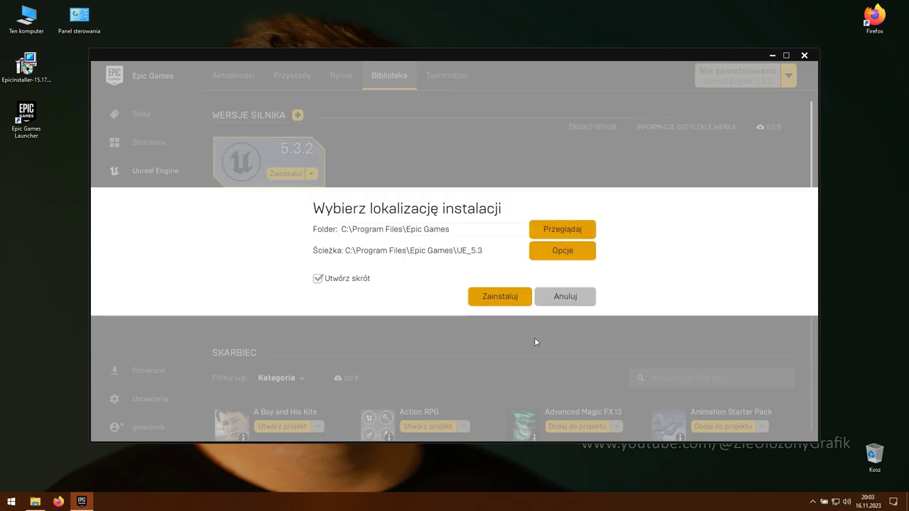
{"action": "left_click", "coordinate": [516, 304]}
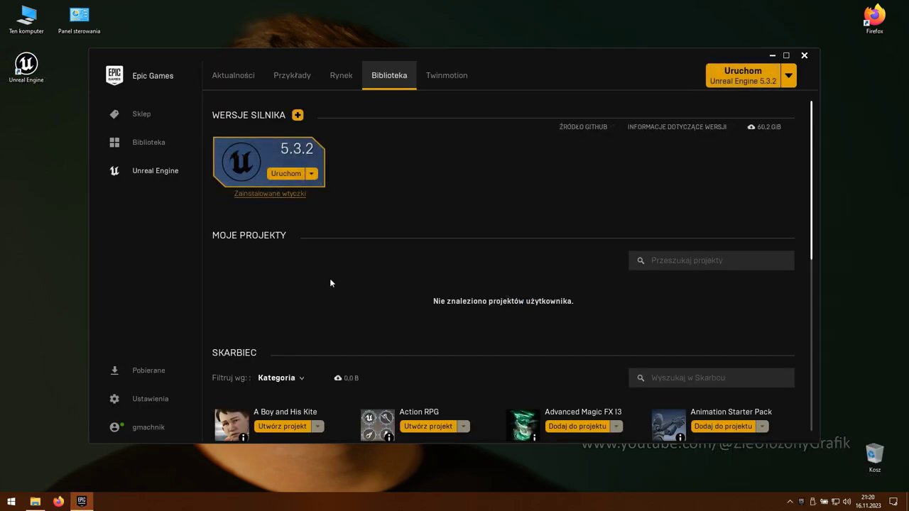
{"action": "left_click", "coordinate": [297, 117]}
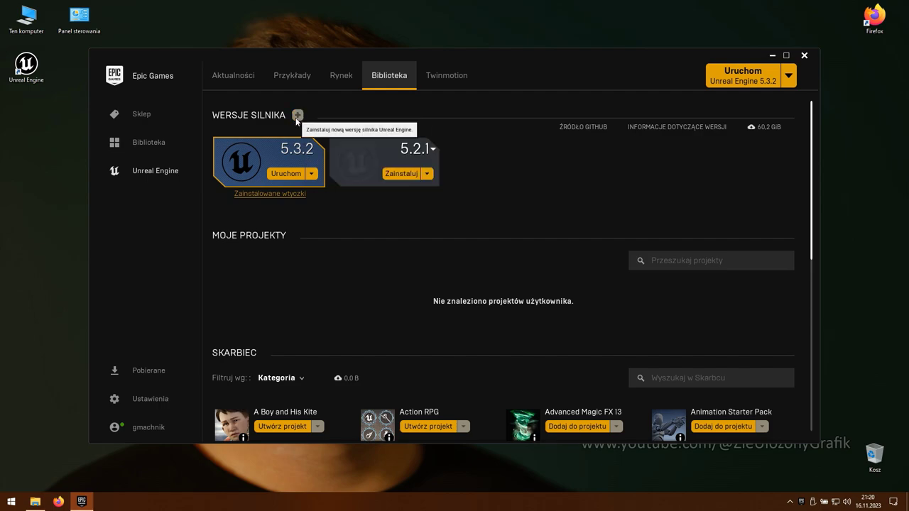
{"action": "left_click", "coordinate": [434, 152]}
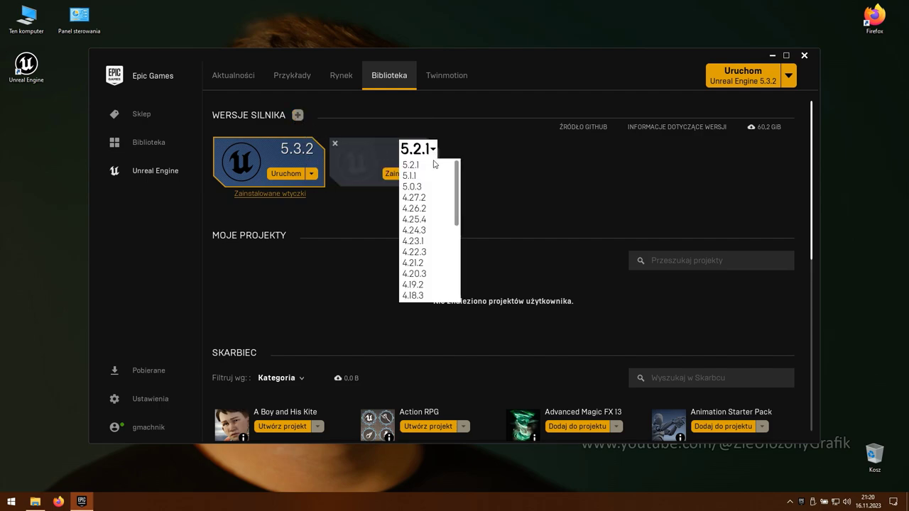
{"action": "left_click", "coordinate": [433, 198]}
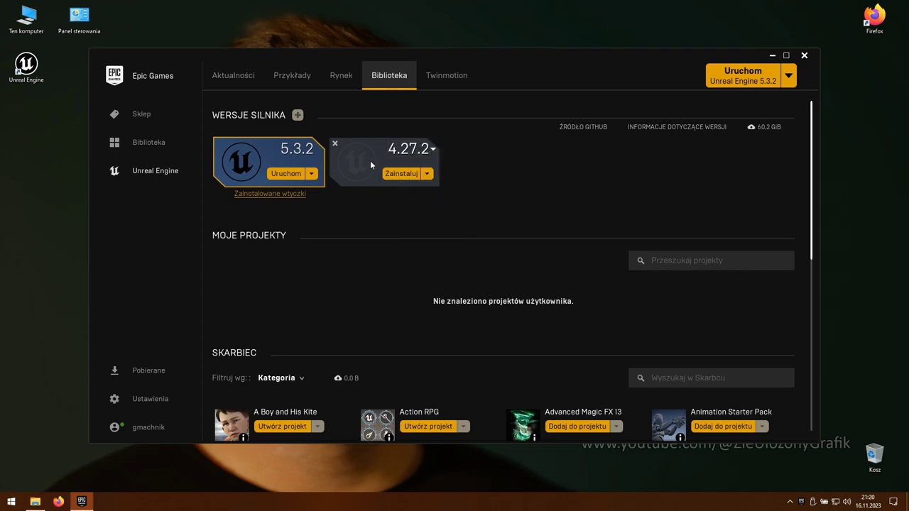
{"action": "left_click", "coordinate": [335, 144]}
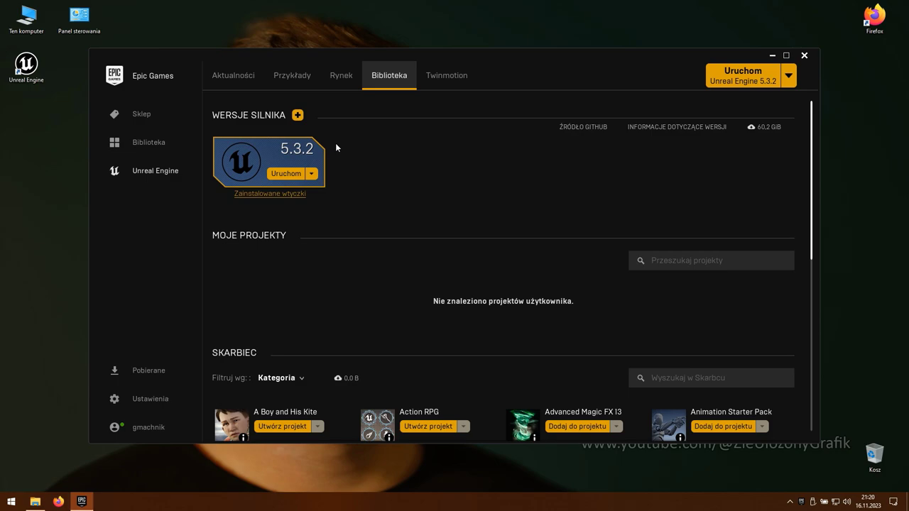
{"action": "left_click", "coordinate": [11, 84]}
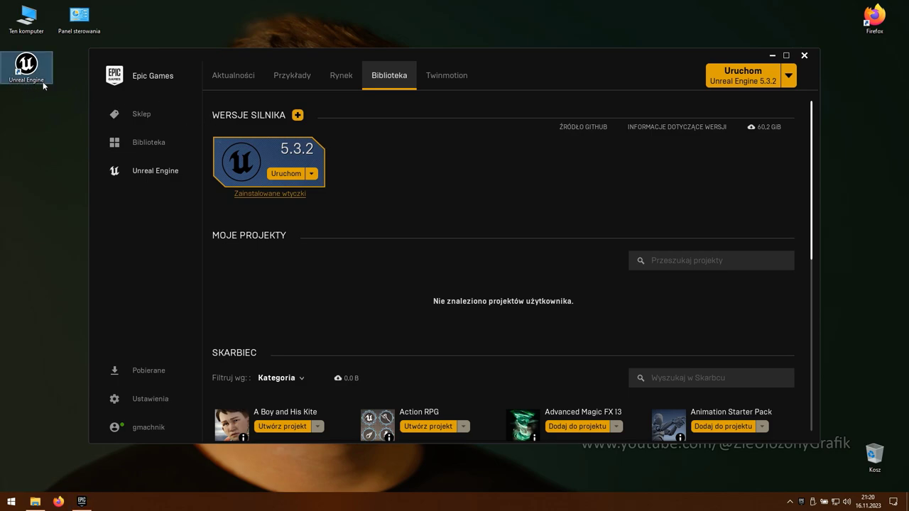
Launch UE 5.3.2 and create First Person project MyProject in C:\Unreal Projects, no Starter Content
{"action": "left_click", "coordinate": [295, 178]}
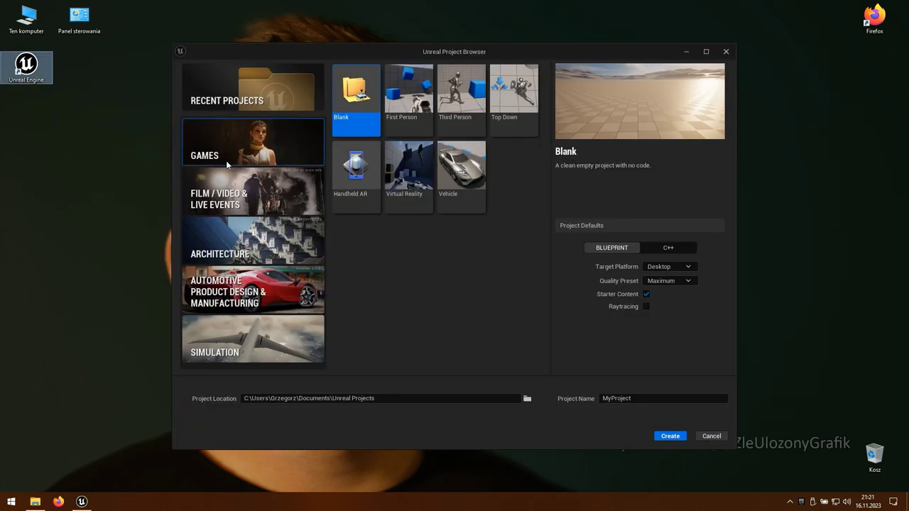
{"action": "left_click", "coordinate": [410, 127]}
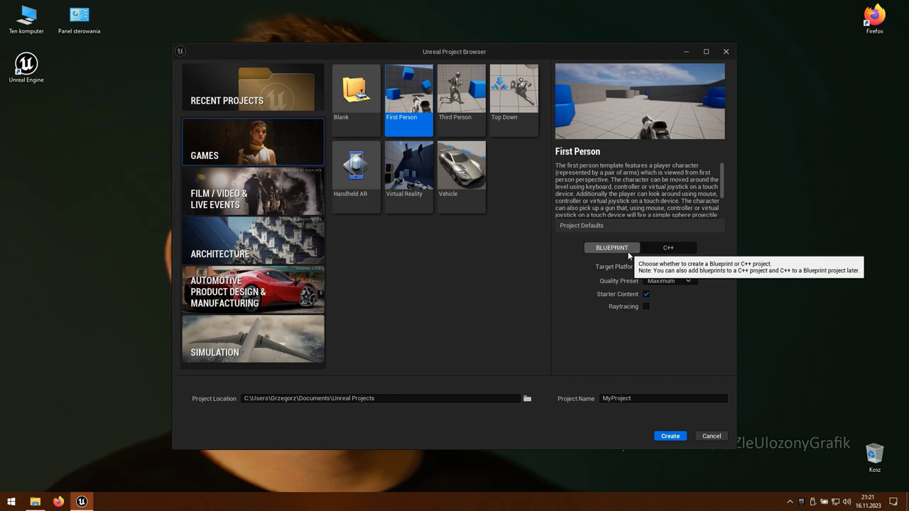
{"action": "left_click", "coordinate": [646, 294]}
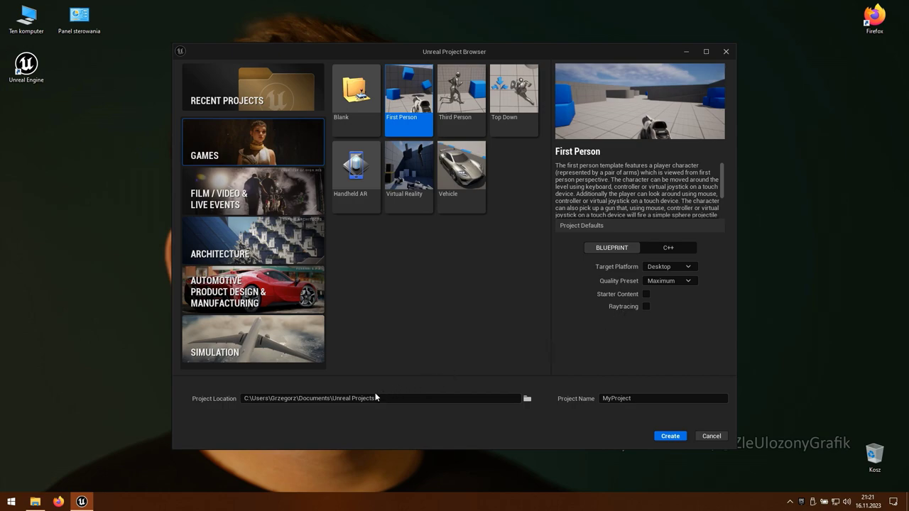
{"action": "left_click_drag", "start_coordinate": [332, 400], "coordinate": [269, 400]}
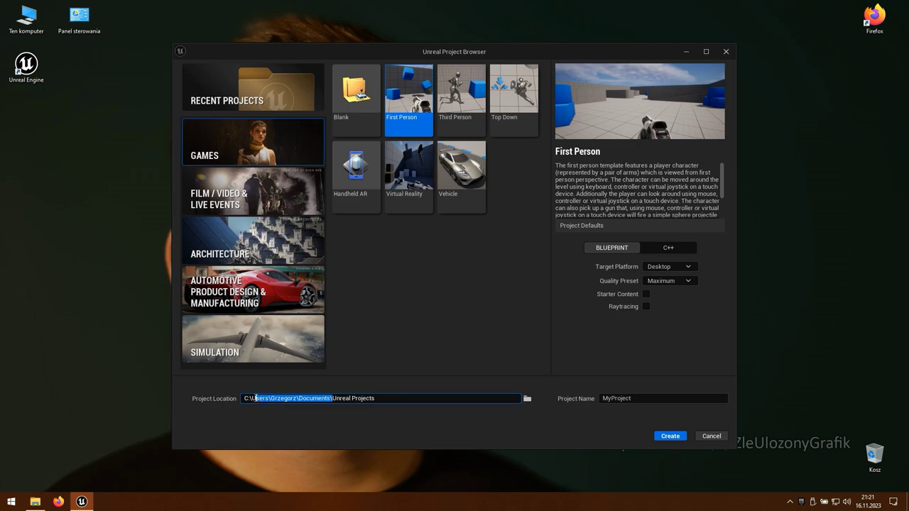
{"action": "key", "text": "BackSpace"}
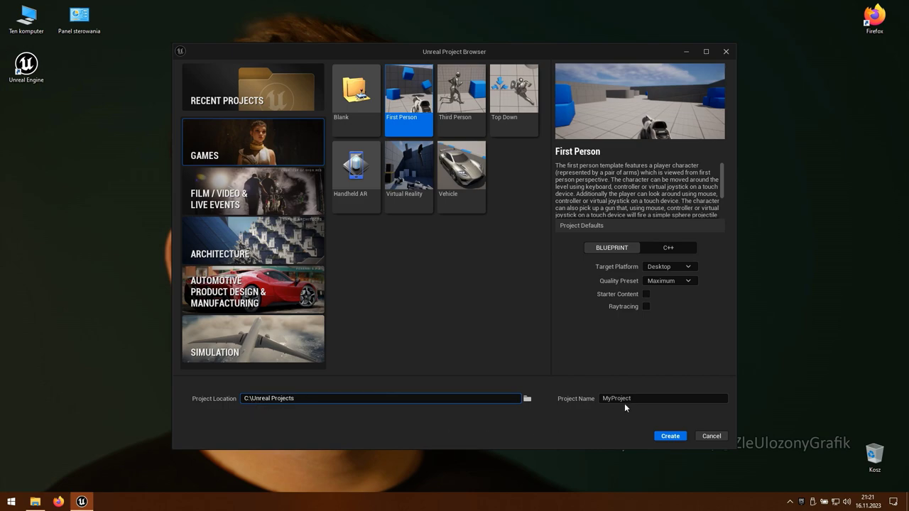
{"action": "left_click", "coordinate": [680, 439]}
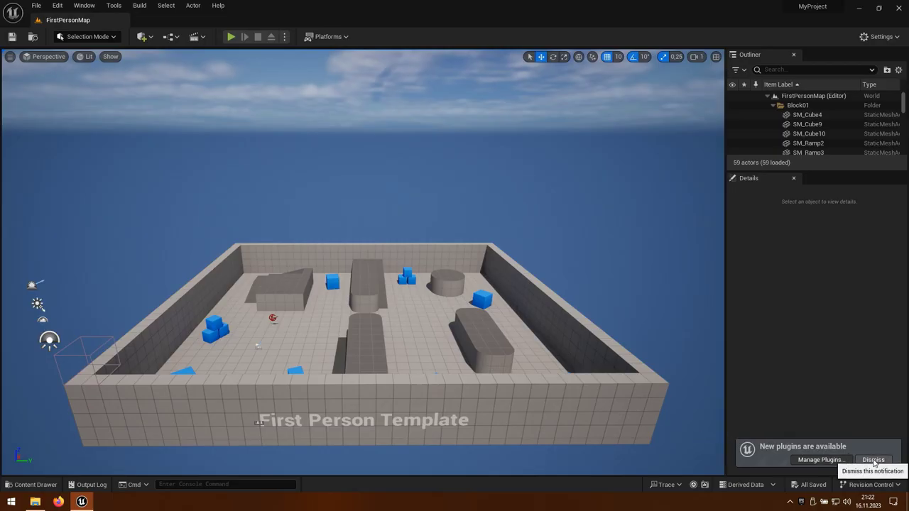
Dismiss the New plugins notice and show the Content folder in the content drawer
{"action": "left_click", "coordinate": [875, 461]}
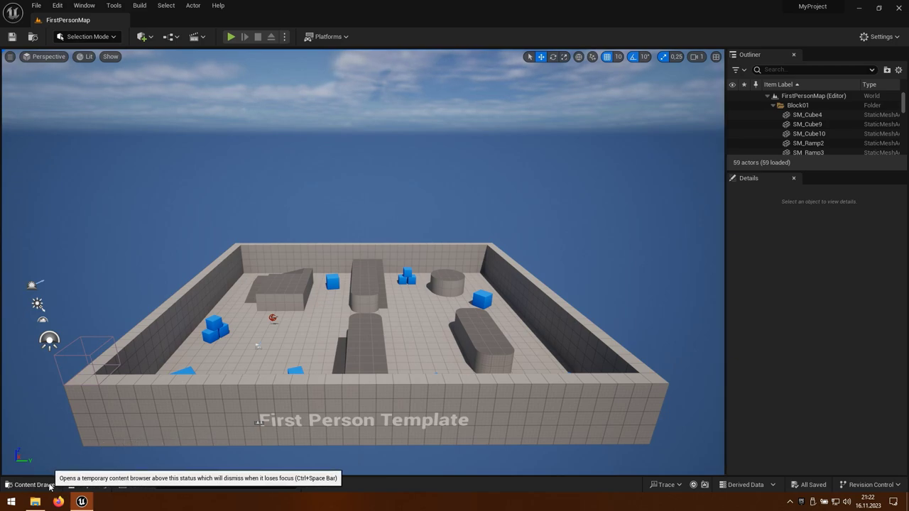
{"action": "left_click", "coordinate": [49, 485]}
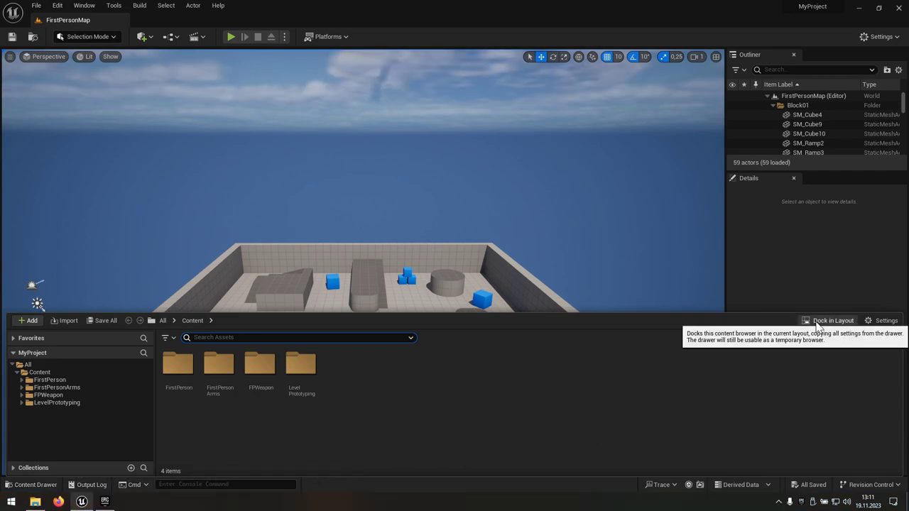
Dock the Content Drawer into the editor layout as a permanent Content Browser panel
{"action": "left_click", "coordinate": [833, 323]}
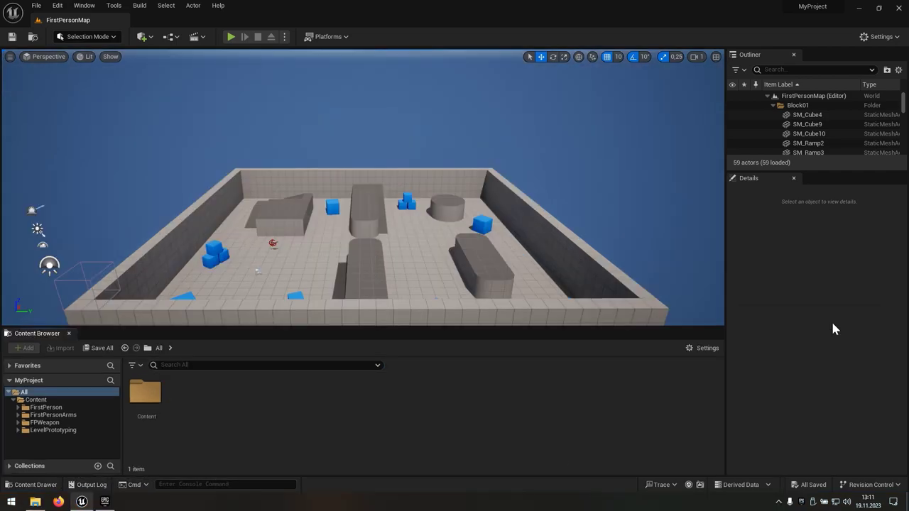
Play FirstPersonMap in the editor, walk to the rifle, fire three shots, then stop
{"action": "left_click", "coordinate": [231, 38]}
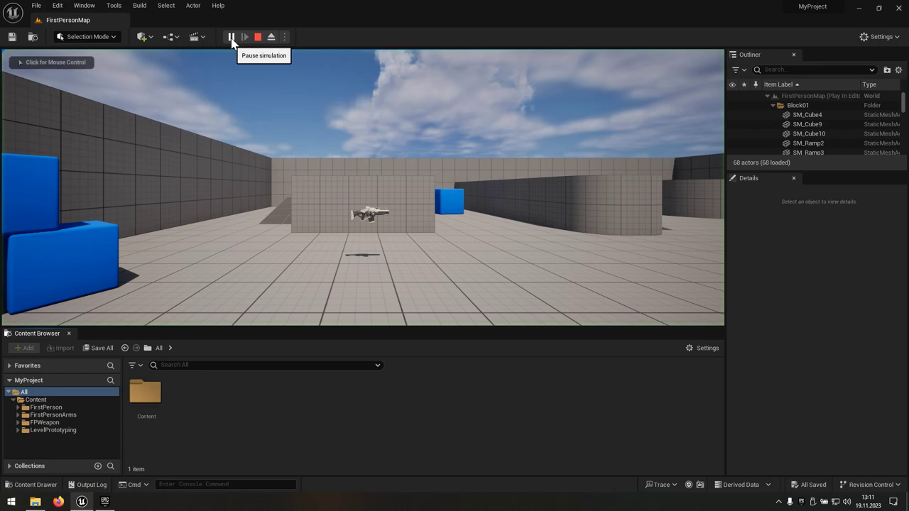
{"action": "left_click", "coordinate": [320, 177]}
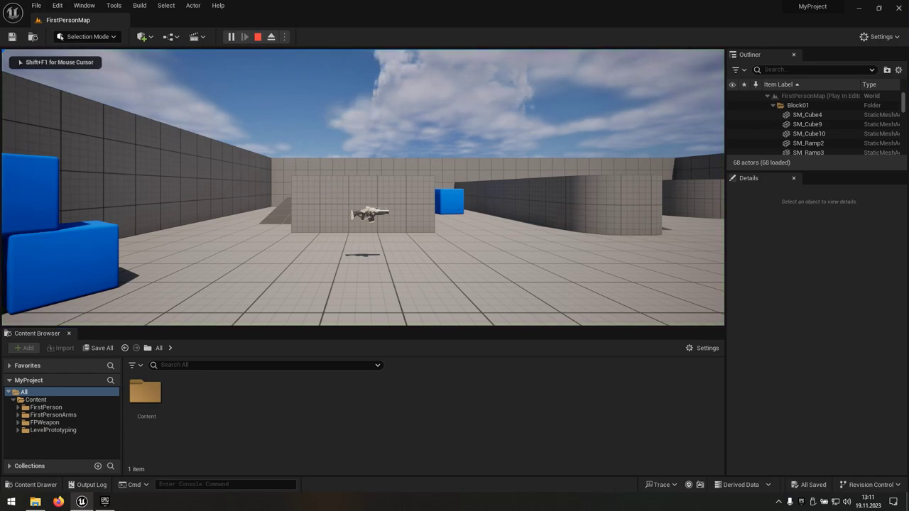
{"action": "key", "text": "w"}
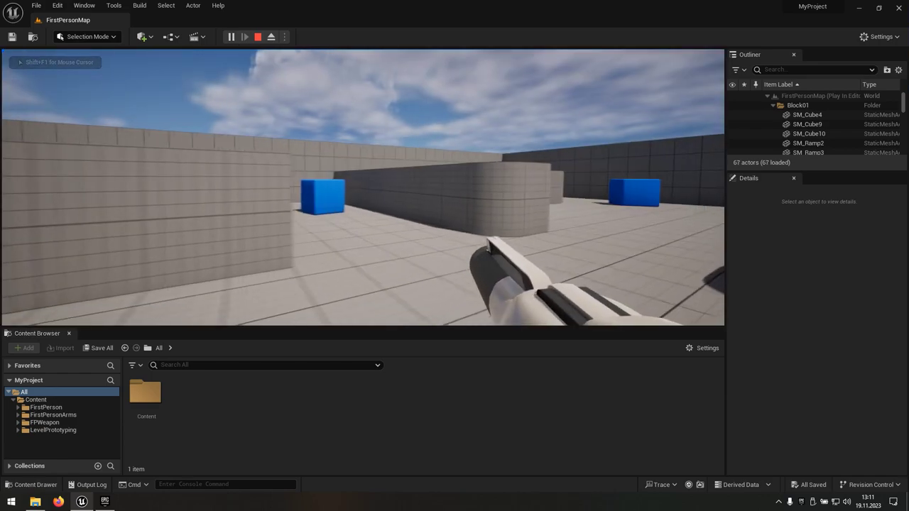
{"action": "left_click", "coordinate": [363, 187]}
{"action": "left_click", "coordinate": [363, 187]}
{"action": "left_click", "coordinate": [363, 187]}
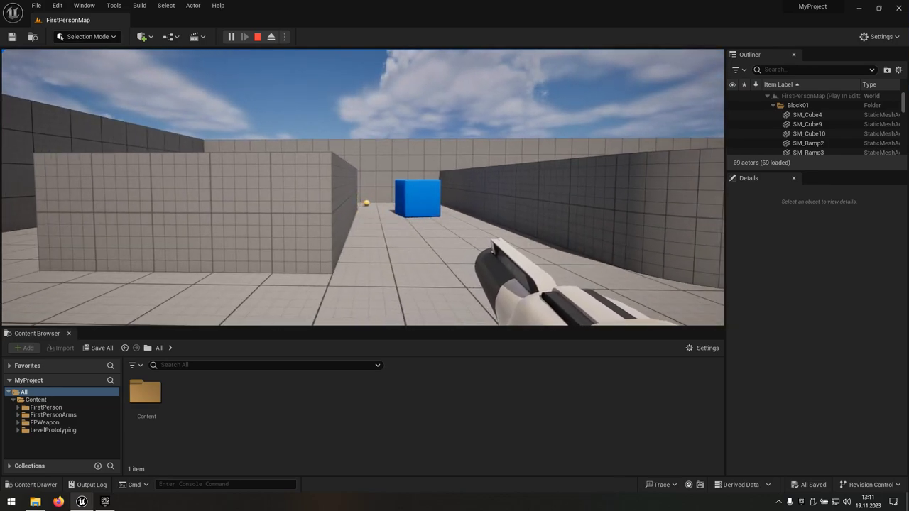
{"action": "key", "text": "Escape"}
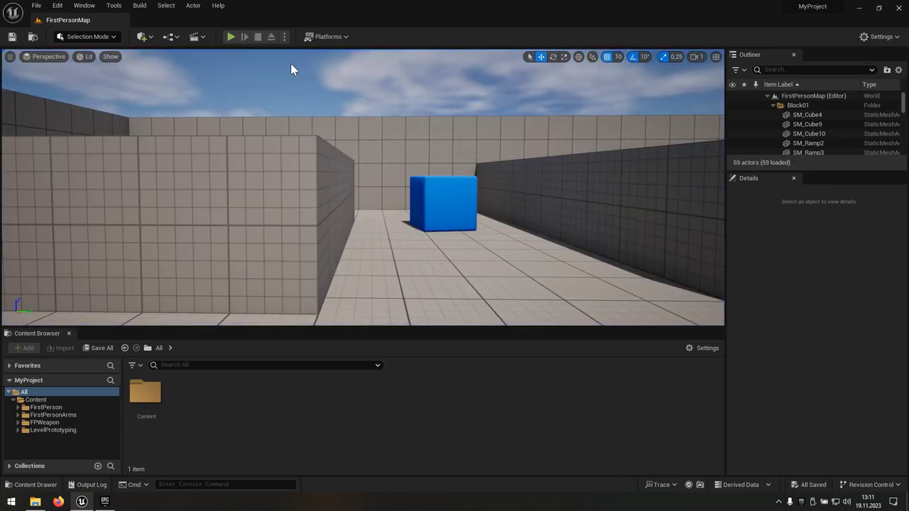
Launch the level as a Standalone Game and switch it to fullscreen
{"action": "left_click", "coordinate": [284, 36]}
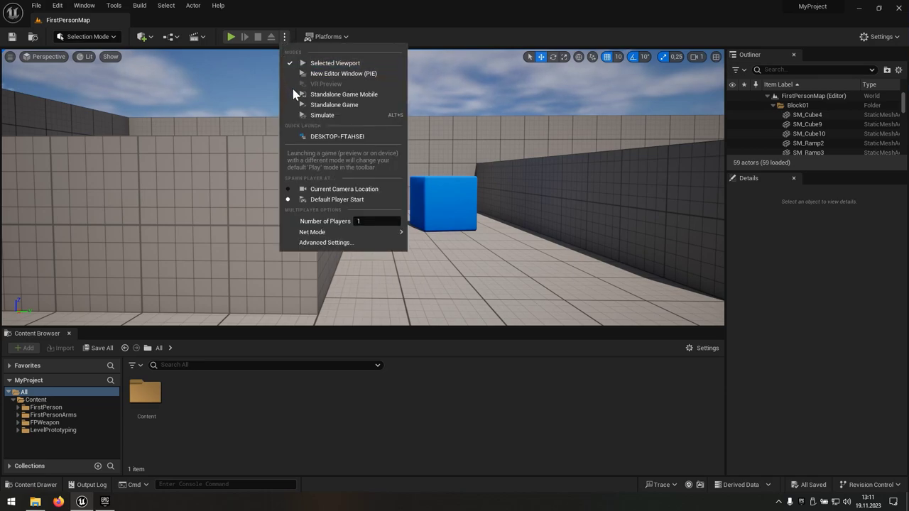
{"action": "left_click", "coordinate": [363, 105]}
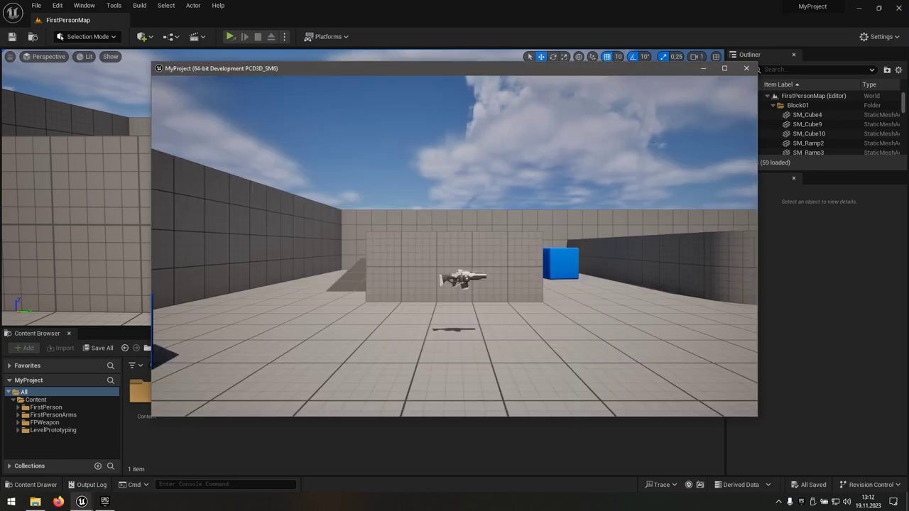
{"action": "key", "text": "alt+Return"}
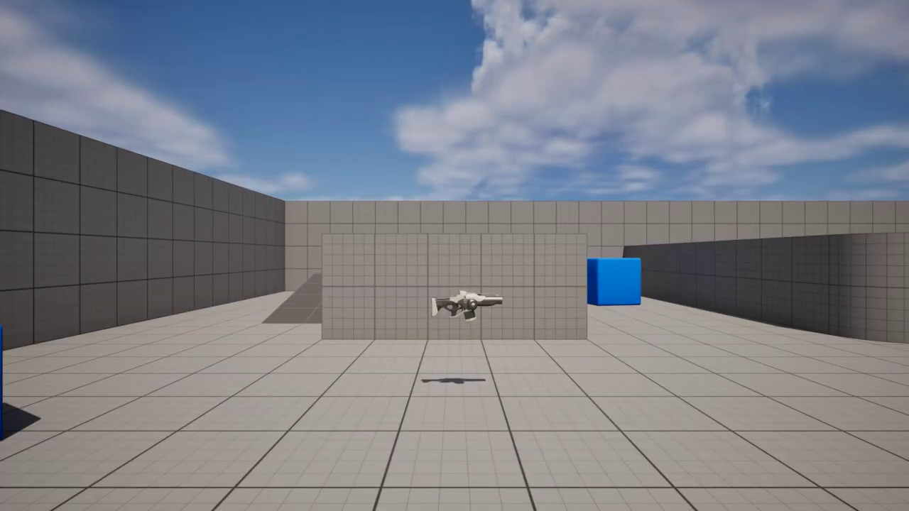
Pick up the rifle, fire two shots at the blue cube, back away, then quit the game
{"action": "key", "text": "w"}
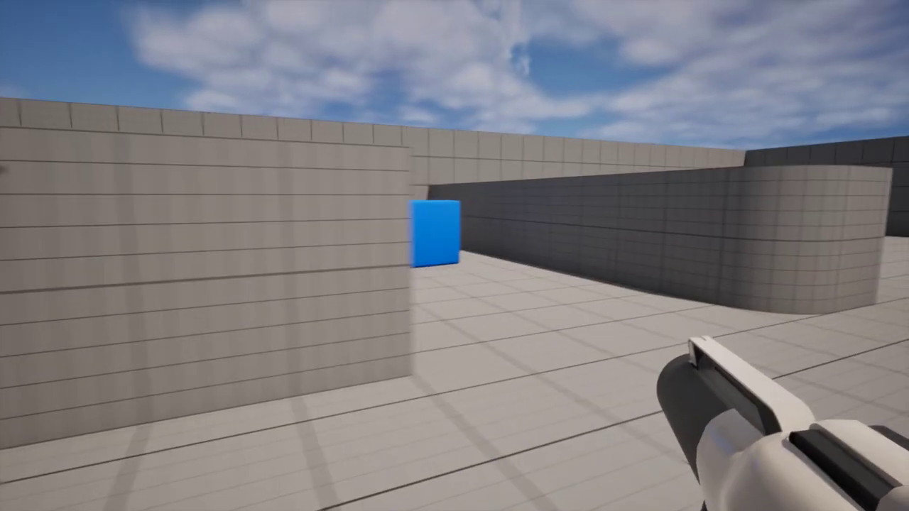
{"action": "left_click", "coordinate": [455, 256]}
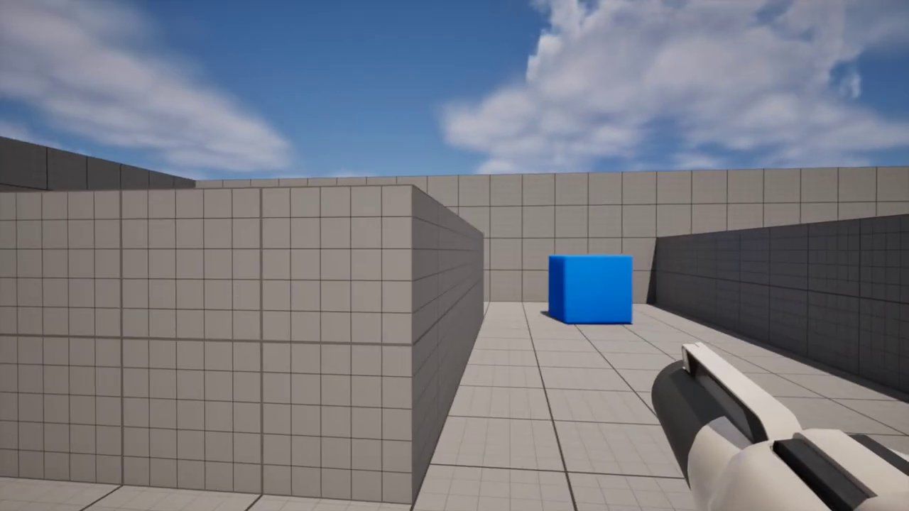
{"action": "left_click", "coordinate": [455, 255]}
{"action": "key", "text": "s"}
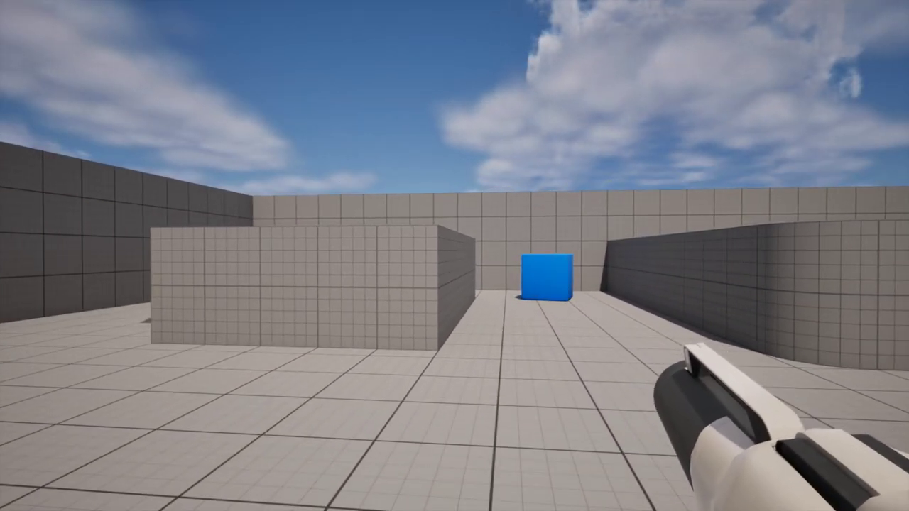
{"action": "key", "text": "Escape"}
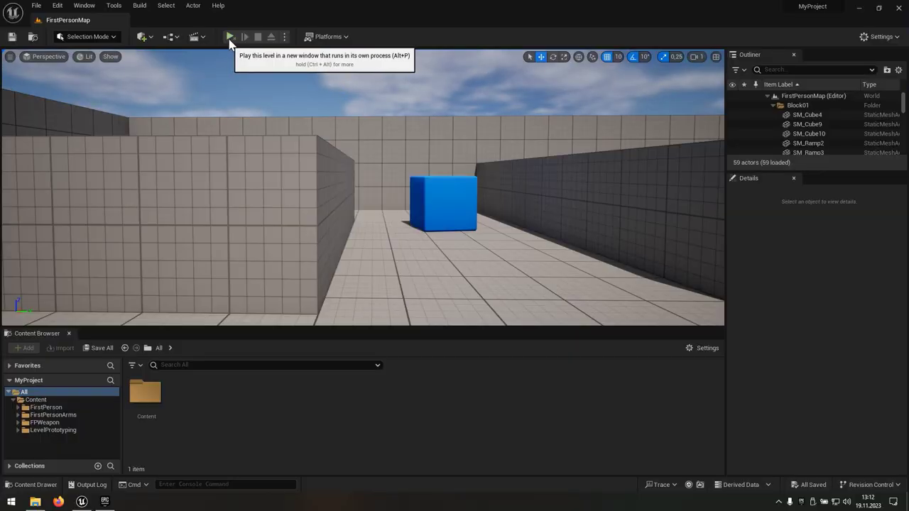
Switch the play mode back to Selected Viewport and run the level in the editor viewport
{"action": "left_click", "coordinate": [285, 37]}
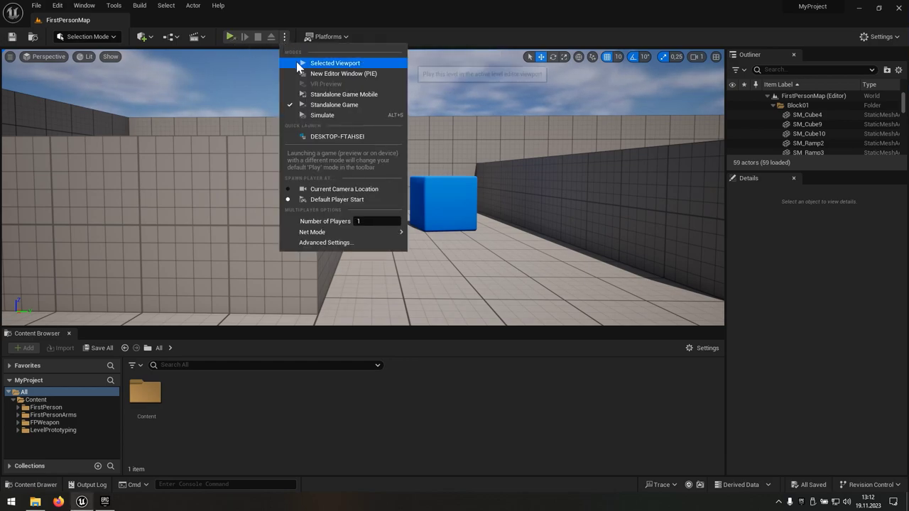
{"action": "left_click", "coordinate": [335, 63]}
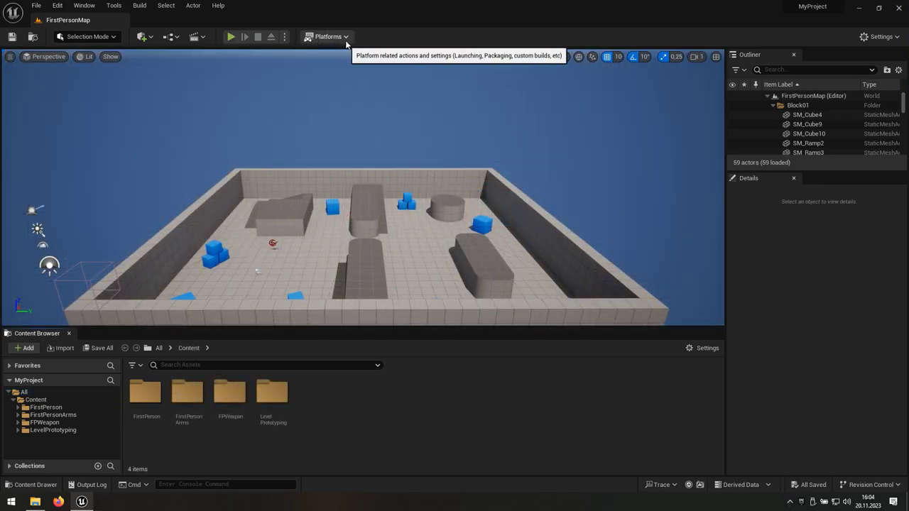
Choose Package Project under Platforms > Windows to bring up the destination folder dialog
{"action": "left_click", "coordinate": [346, 38]}
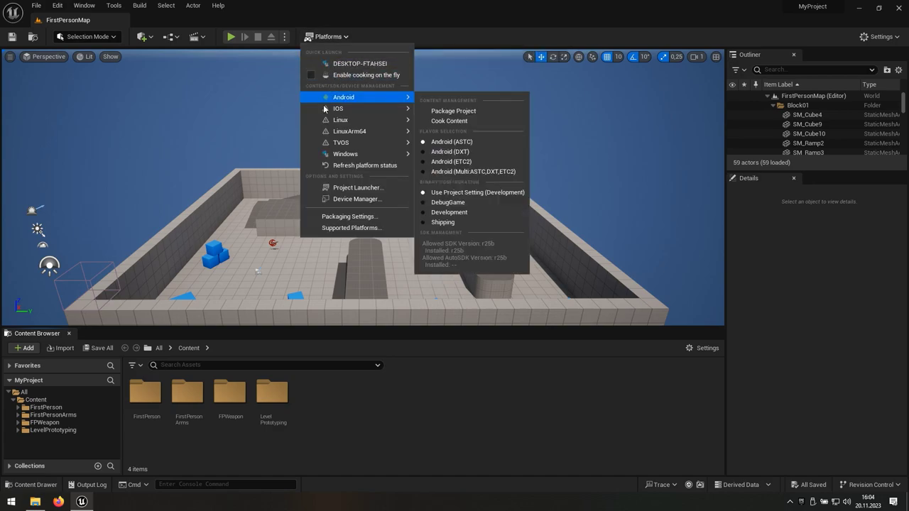
{"action": "mouse_move", "coordinate": [319, 159]}
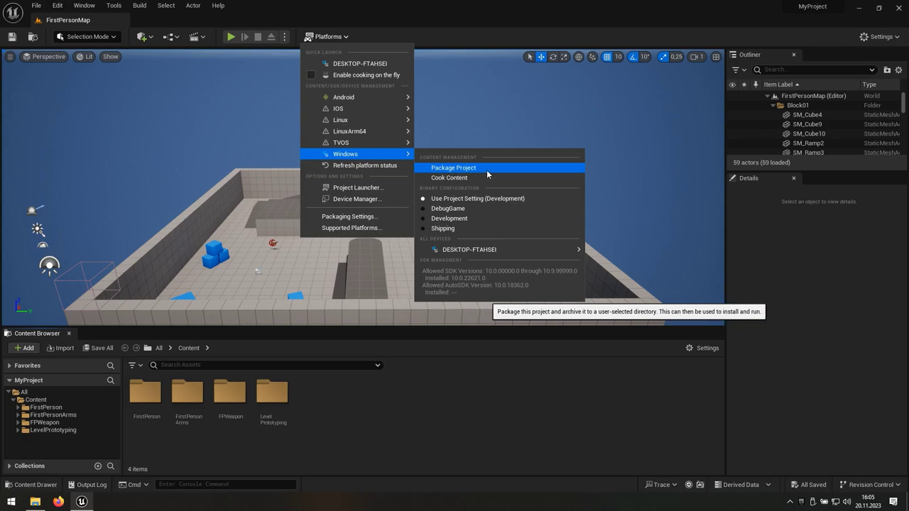
{"action": "left_click", "coordinate": [487, 174]}
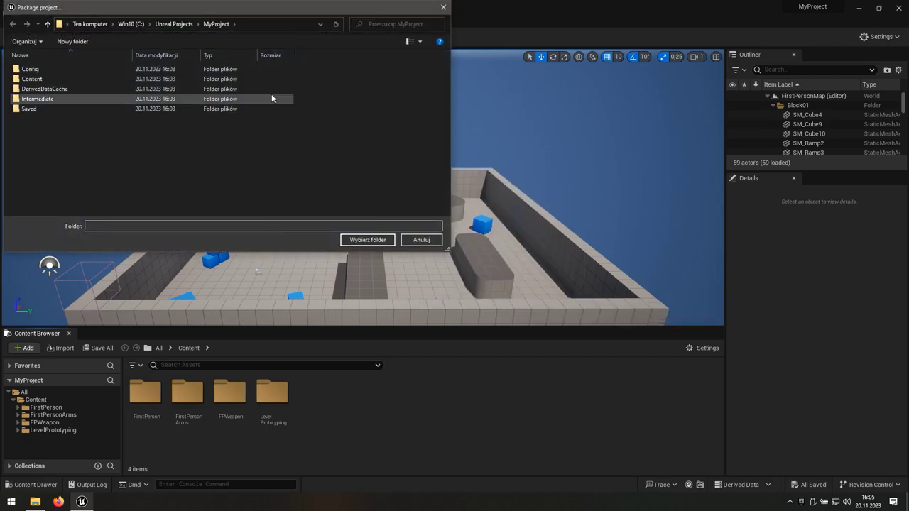
Create a Build folder in C:\Unreal Projects and select it as the packaging destination
{"action": "left_click", "coordinate": [182, 26]}
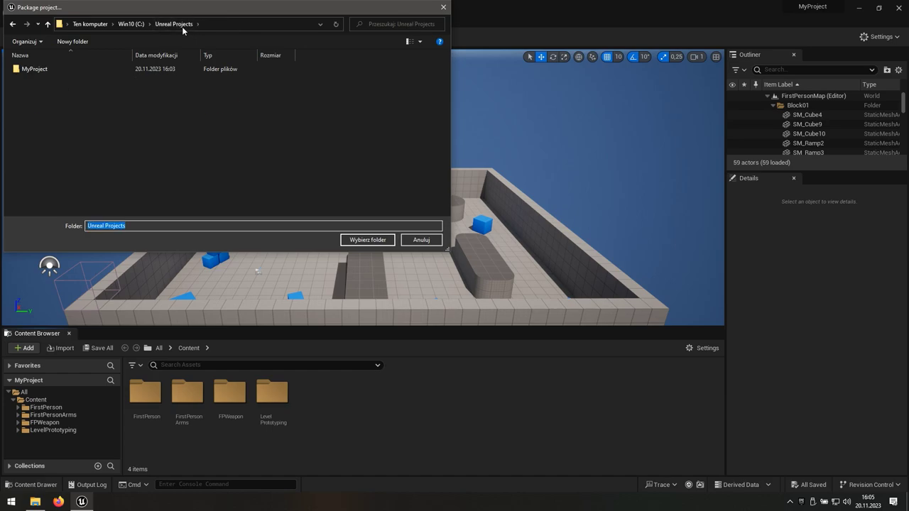
{"action": "right_click", "coordinate": [155, 100]}
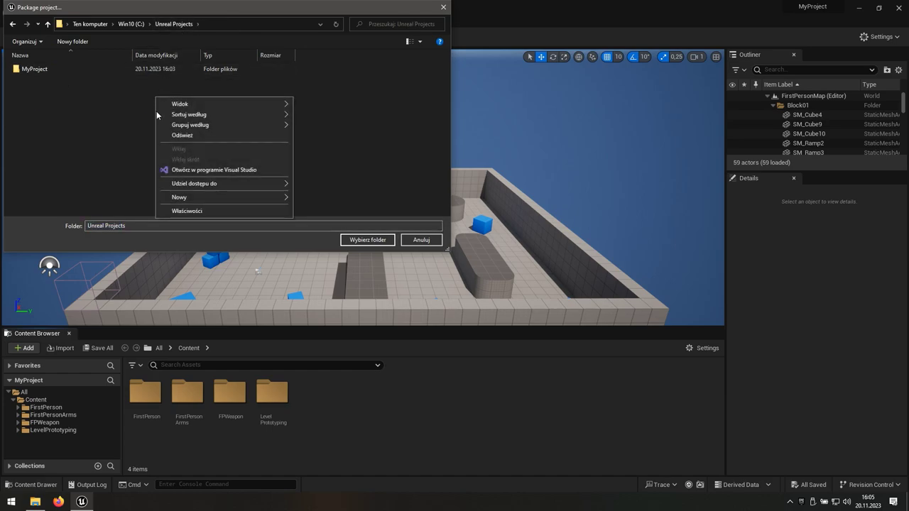
{"action": "mouse_move", "coordinate": [172, 199]}
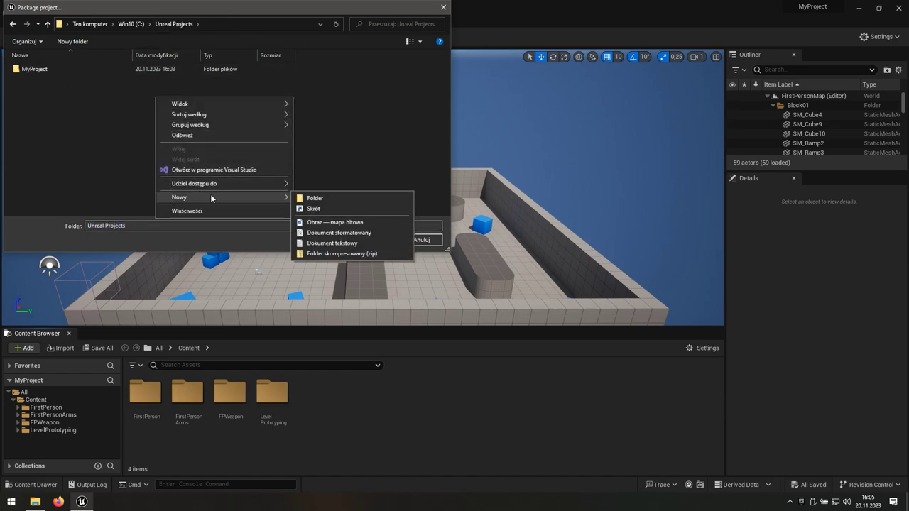
{"action": "left_click", "coordinate": [304, 199]}
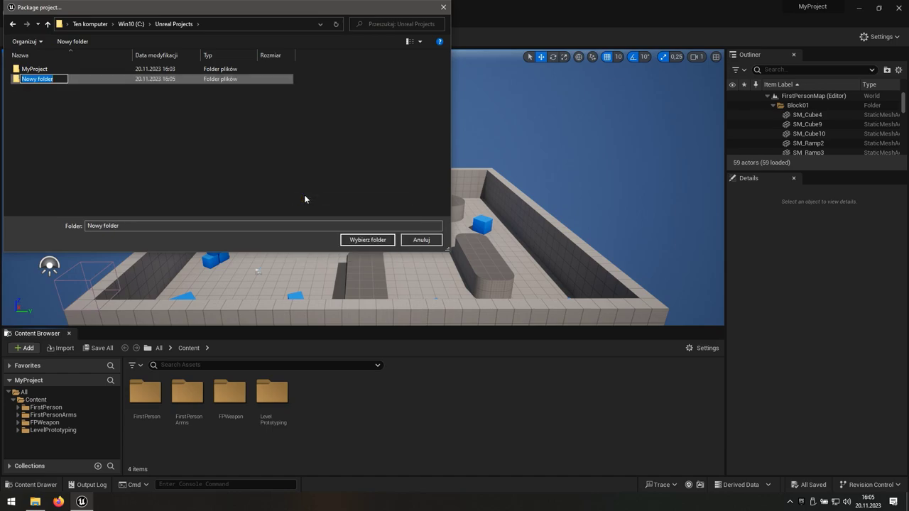
{"action": "type", "text": "Build"}
{"action": "key", "text": "Return"}
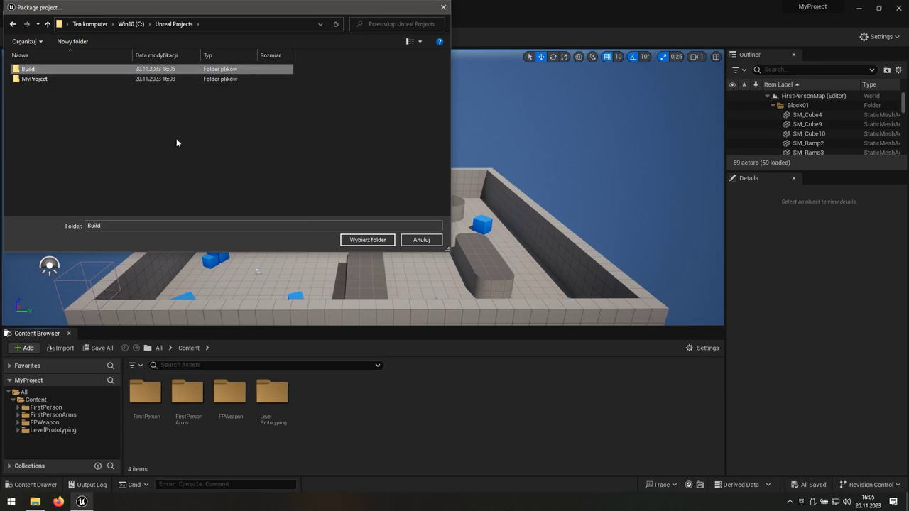
{"action": "double_click", "coordinate": [74, 68]}
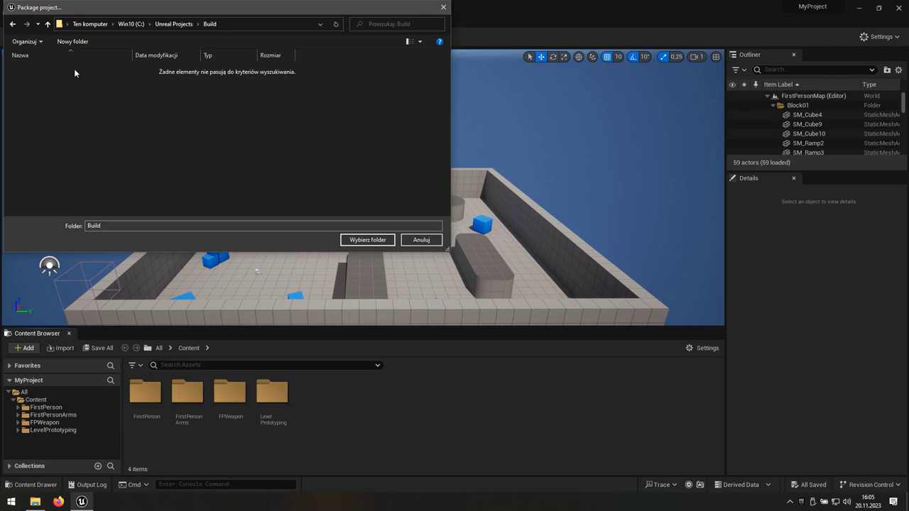
{"action": "left_click", "coordinate": [387, 245]}
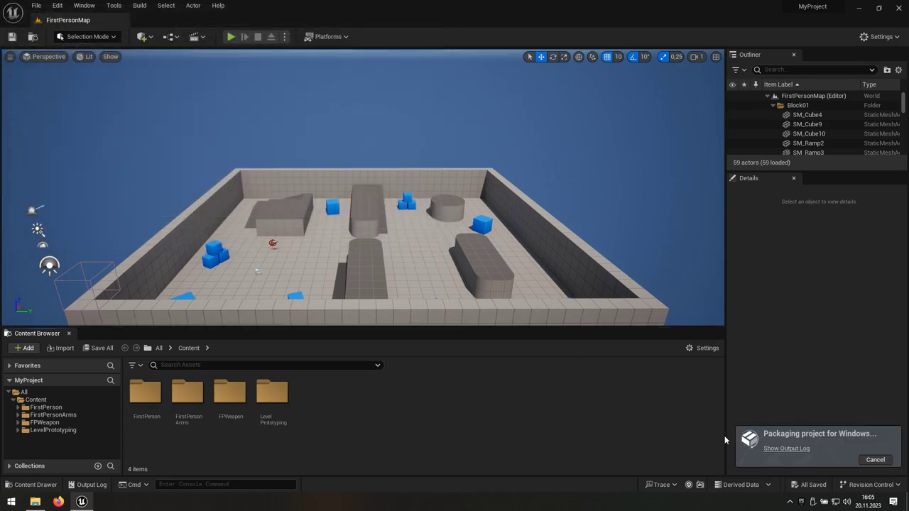
Check the packaging output log for BUILD SUCCESSFUL, then close the Unreal Editor
{"action": "left_click", "coordinate": [771, 449]}
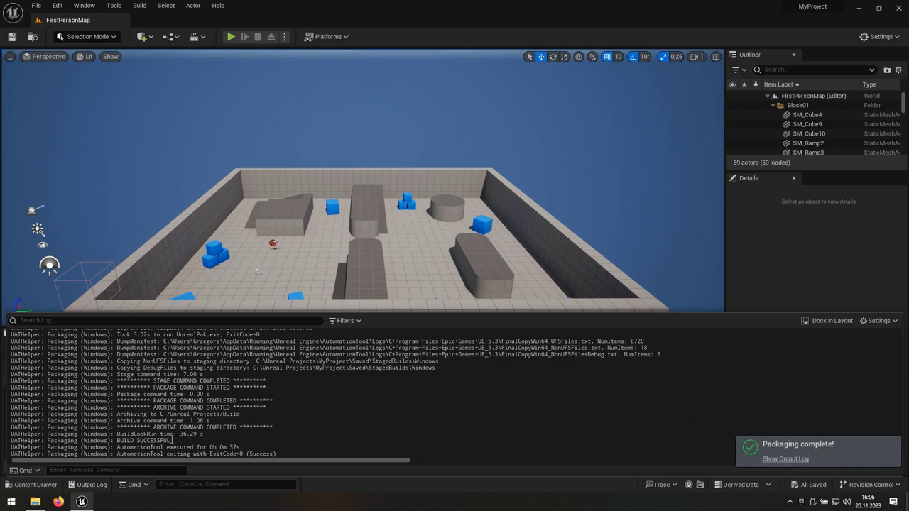
{"action": "left_click_drag", "start_coordinate": [172, 440], "coordinate": [118, 440]}
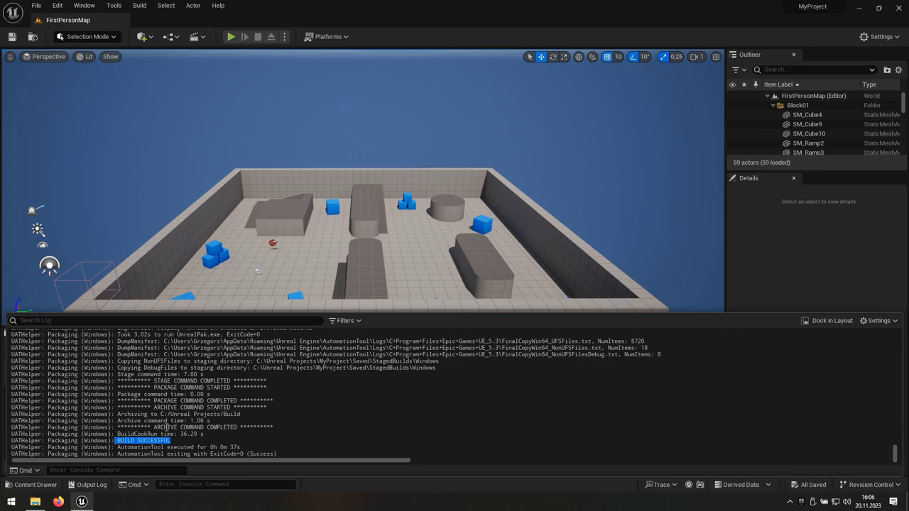
{"action": "left_click", "coordinate": [898, 7]}
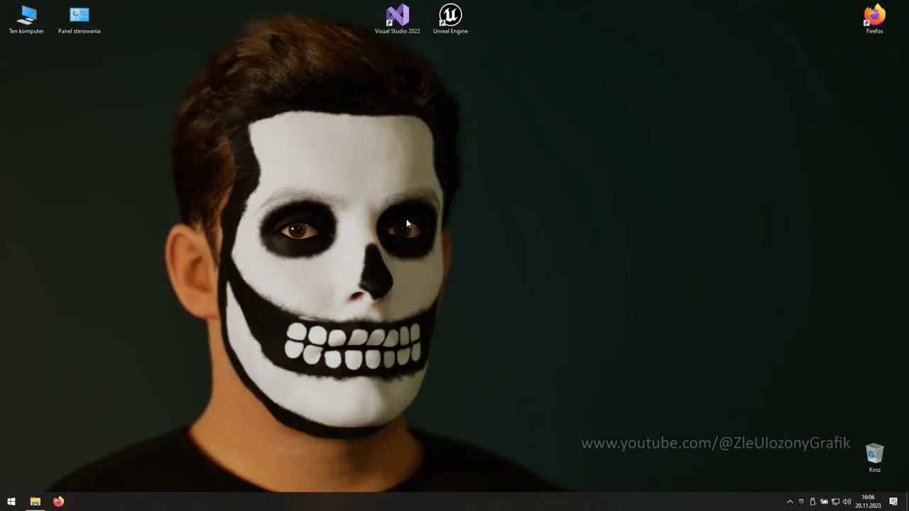
Browse to C:\Unreal Projects\Build\Windows in File Explorer and launch MyProject.exe
{"action": "left_click", "coordinate": [35, 502]}
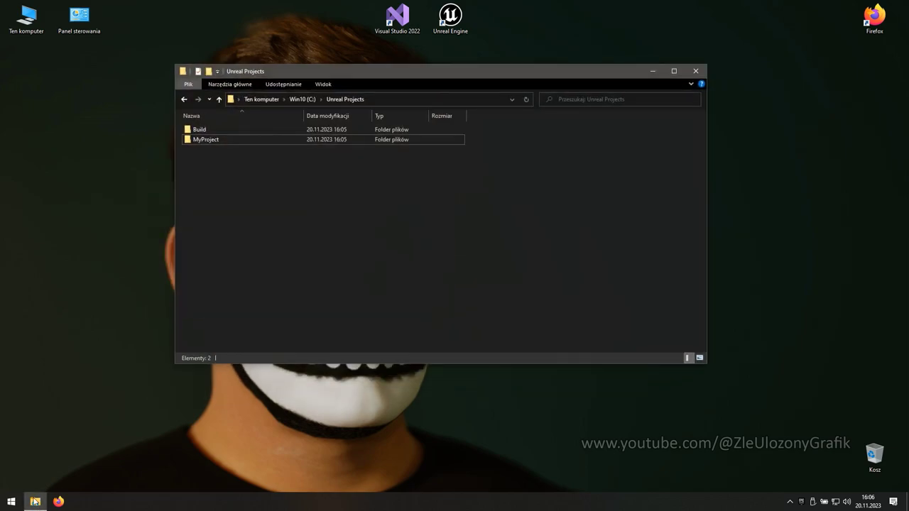
{"action": "left_click", "coordinate": [214, 131]}
{"action": "double_click", "coordinate": [214, 132]}
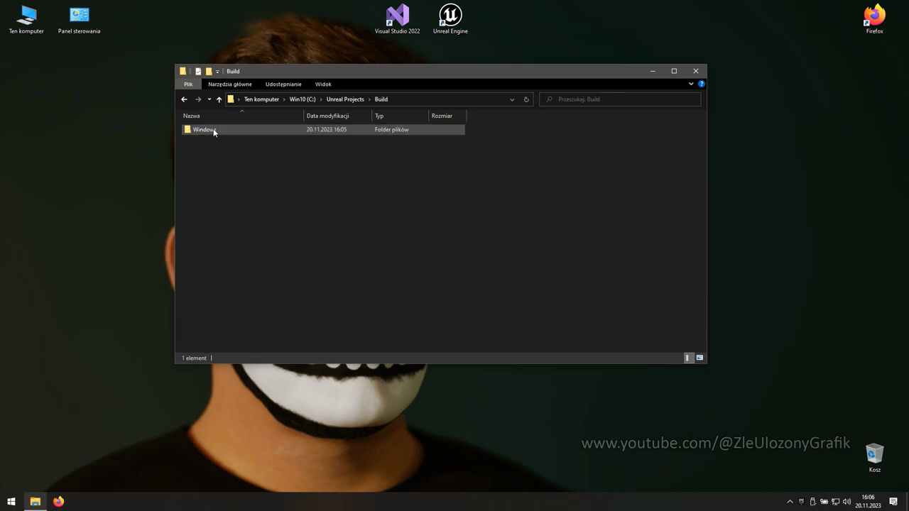
{"action": "left_click", "coordinate": [226, 129]}
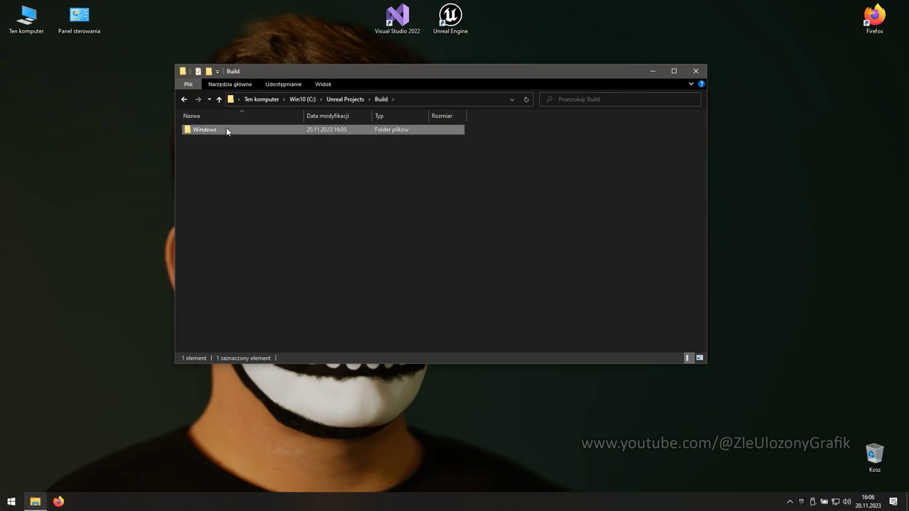
{"action": "double_click", "coordinate": [226, 131]}
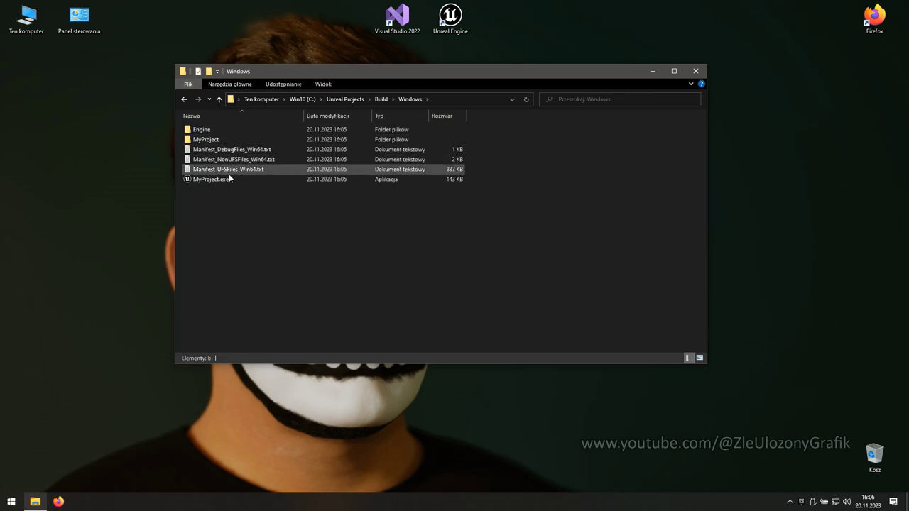
{"action": "double_click", "coordinate": [202, 182]}
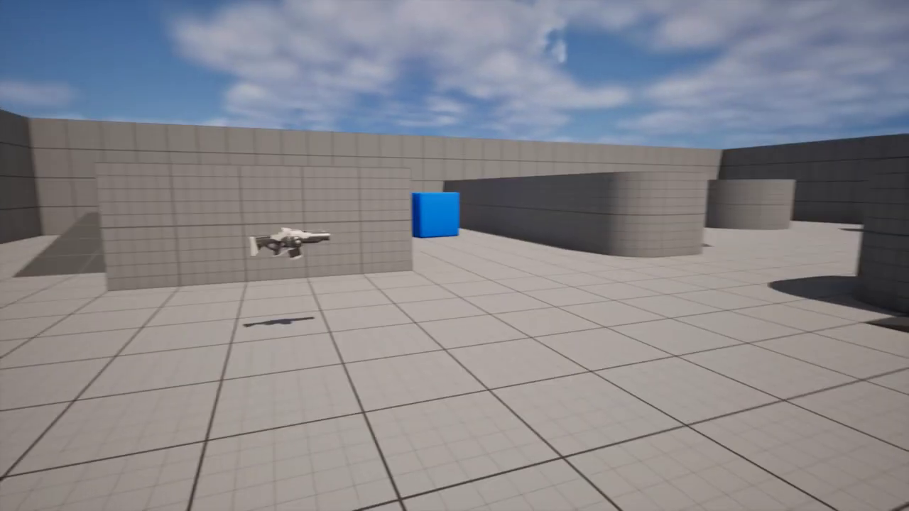
In the packaged game, walk forward to grab the rifle, fire a shot, and keep moving
{"action": "key", "text": "w"}
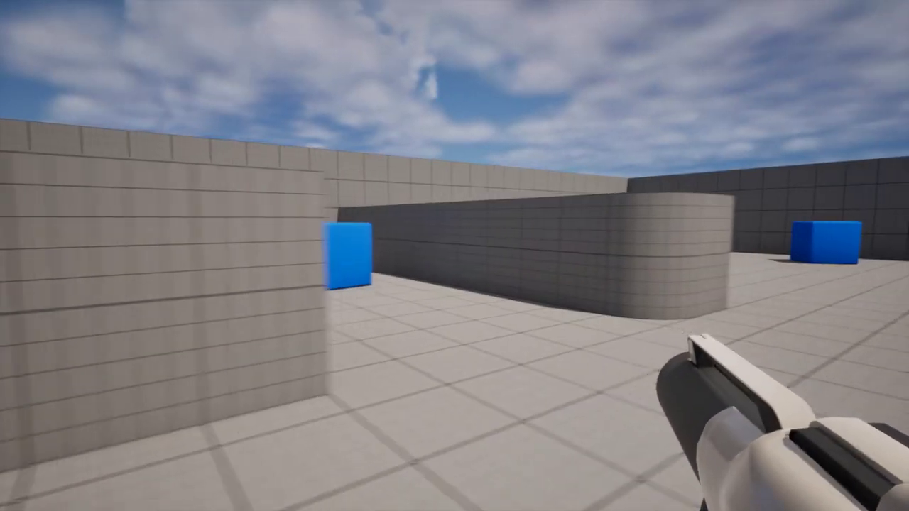
{"action": "left_click", "coordinate": [454, 256]}
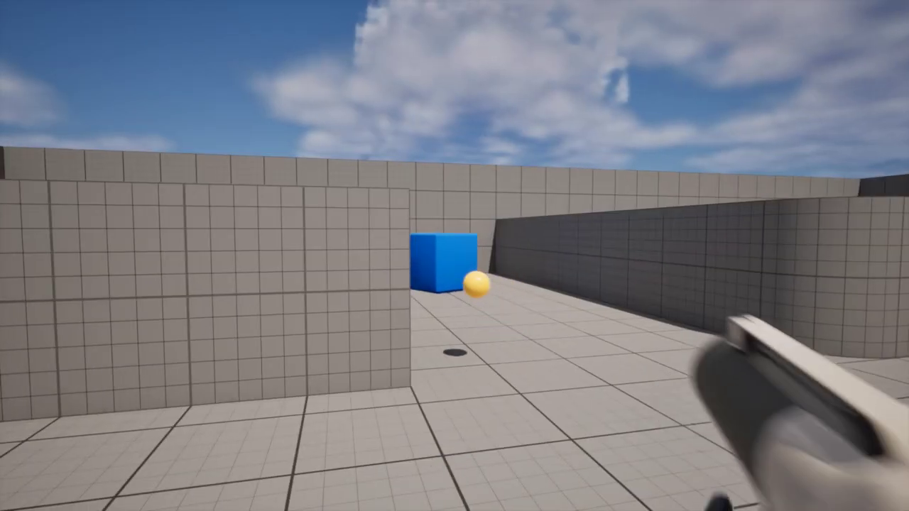
{"action": "key", "text": "w"}
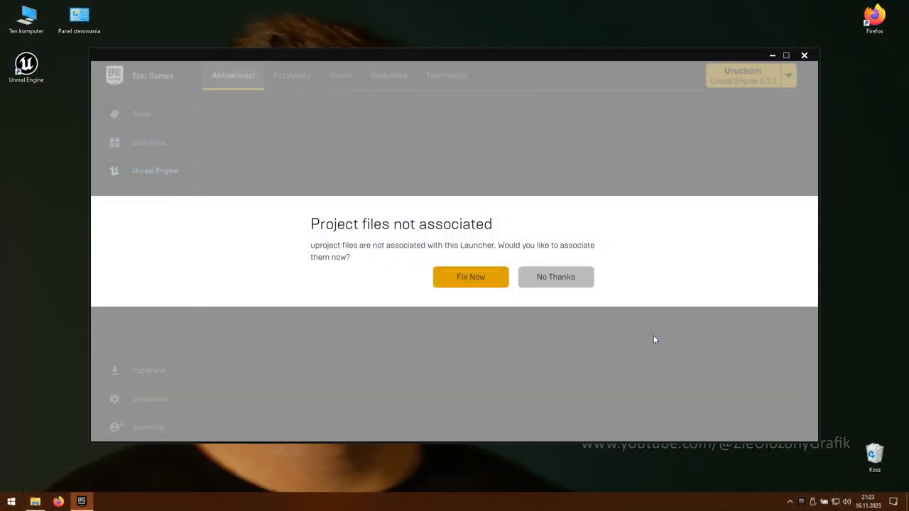
Accept Fix Now to associate .uproject files with the Epic Games Launcher
{"action": "left_click", "coordinate": [486, 283]}
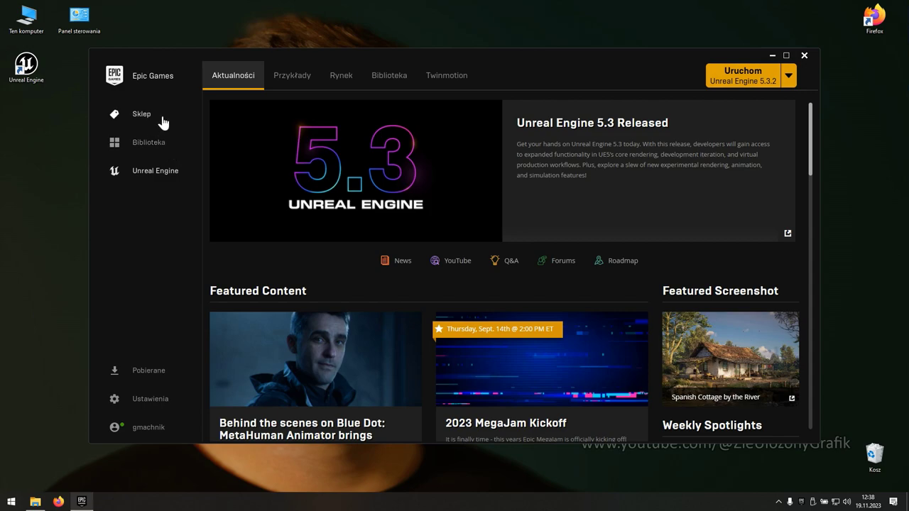
In launcher settings, tick 'Ukryj bibliotekę gier', untick 'Uruchom przy starcie systemu', and go back
{"action": "left_click", "coordinate": [150, 399]}
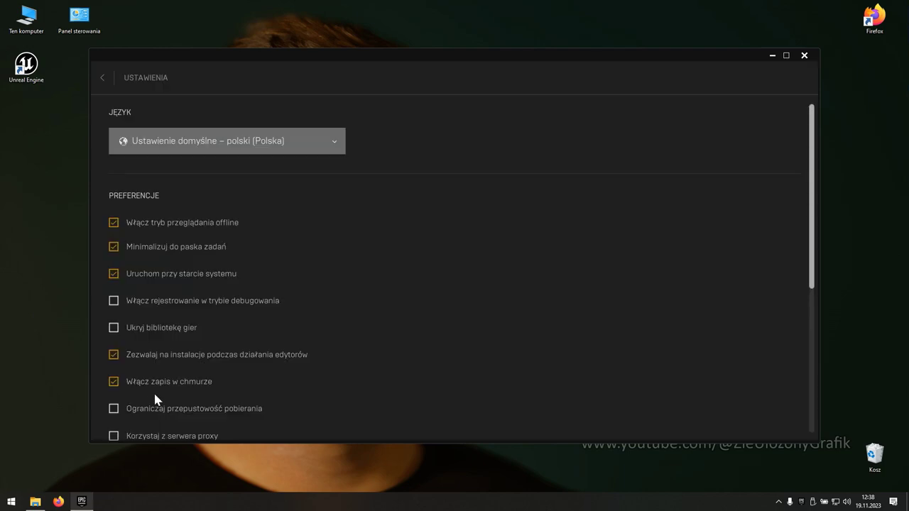
{"action": "left_click", "coordinate": [156, 331]}
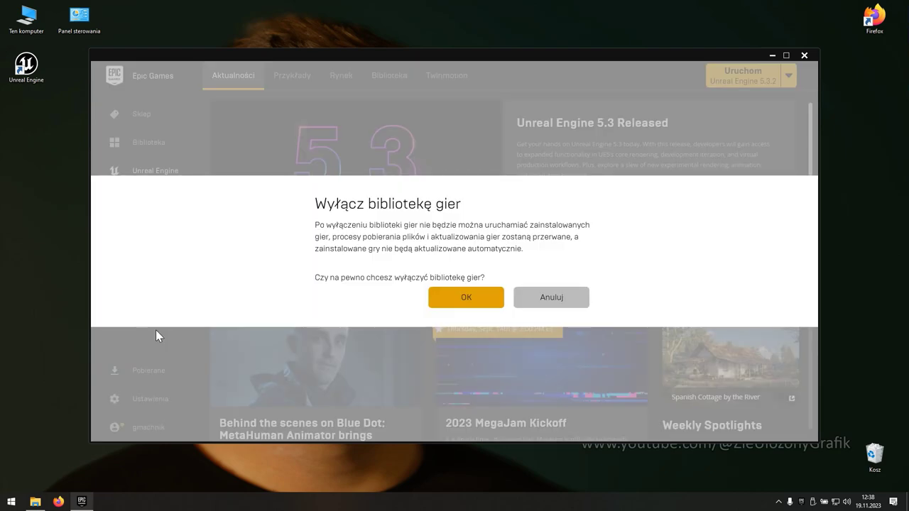
{"action": "left_click", "coordinate": [460, 304]}
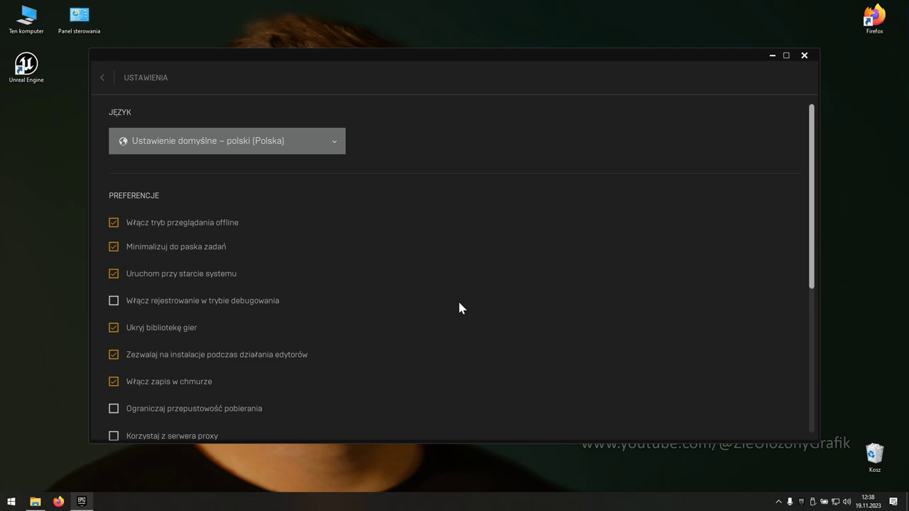
{"action": "left_click", "coordinate": [149, 281]}
{"action": "left_click", "coordinate": [102, 77]}
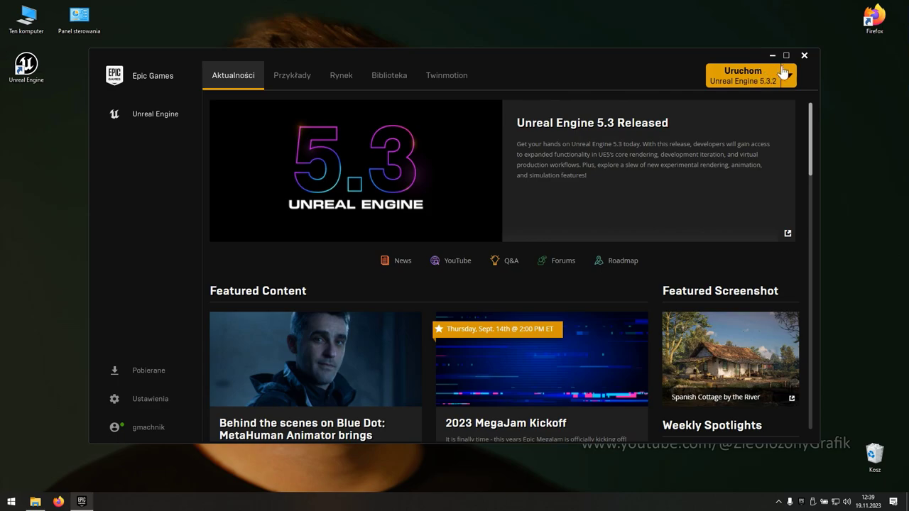
Close the Epic Games Launcher window with its top-right X
{"action": "left_click", "coordinate": [804, 56]}
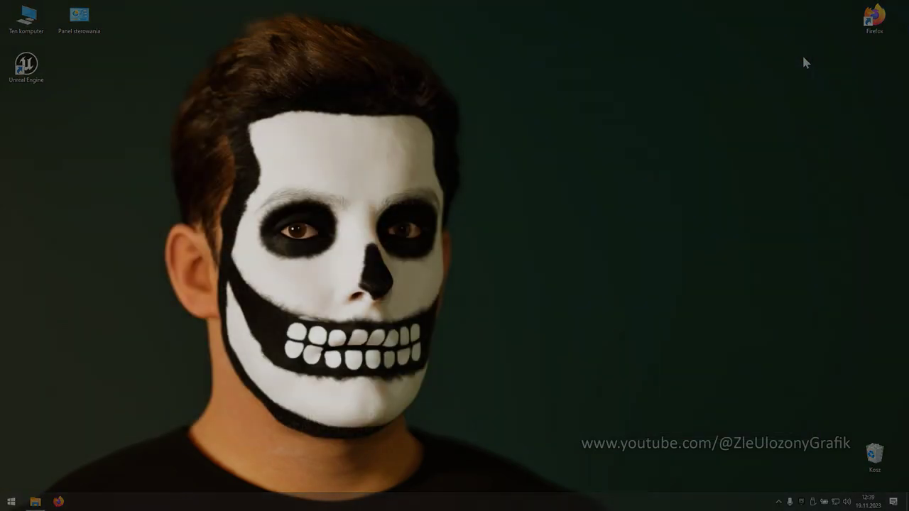